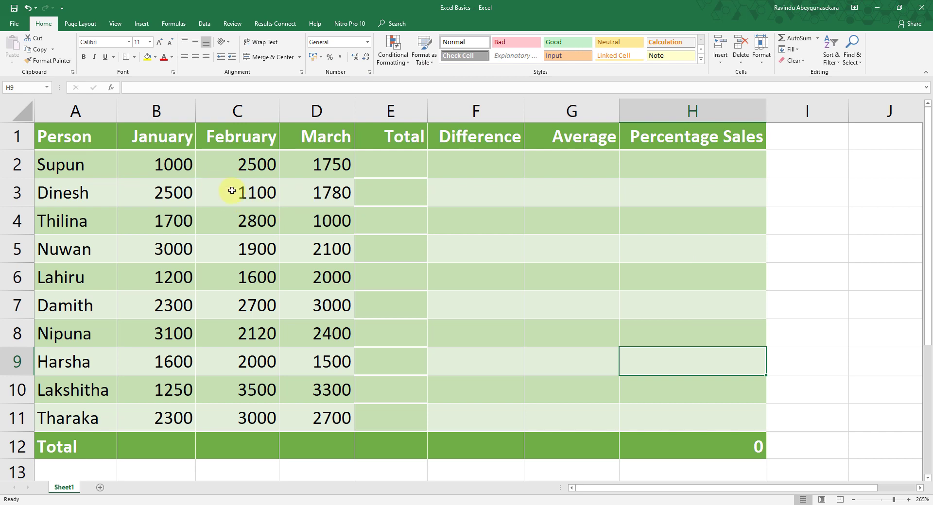
Select row 2's January value and the full January–March sales block to review them.
left_click(184, 166)
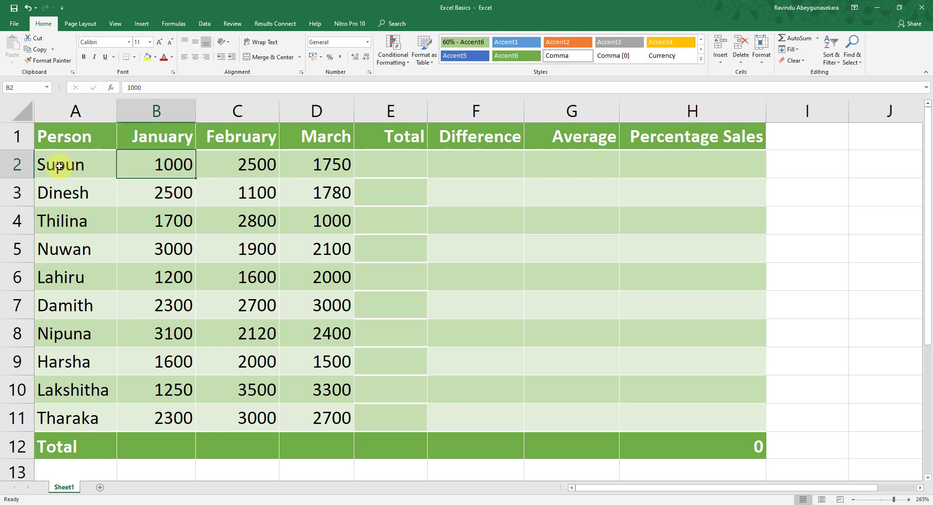
left_click(60, 164)
left_click(164, 171)
left_click_drag(163, 174, 336, 410)
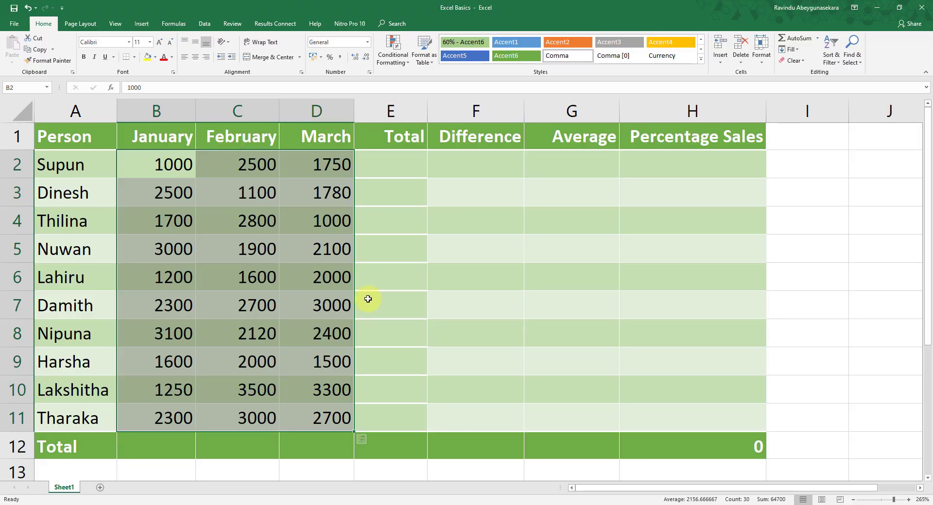
left_click(294, 220)
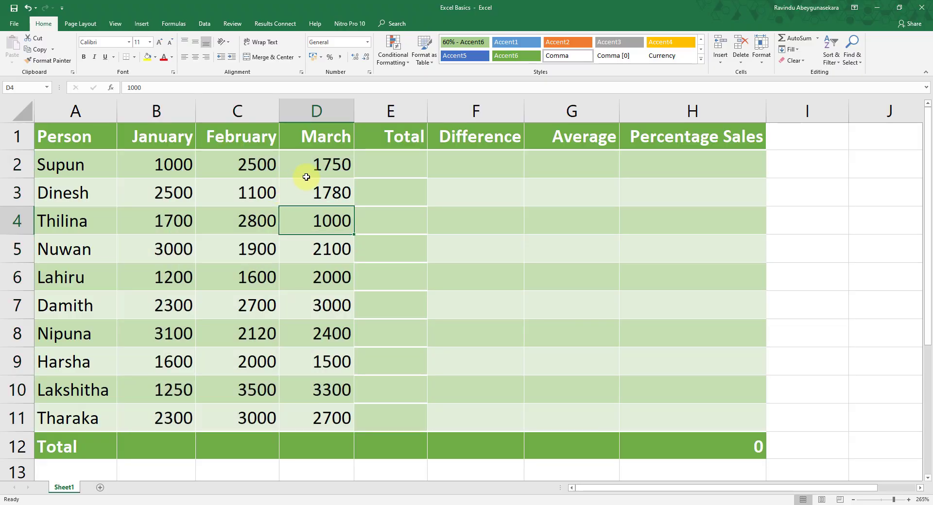
Review the first Total, Difference, Average and Percentage Sales cells against row 2's monthly sales.
left_click(401, 135)
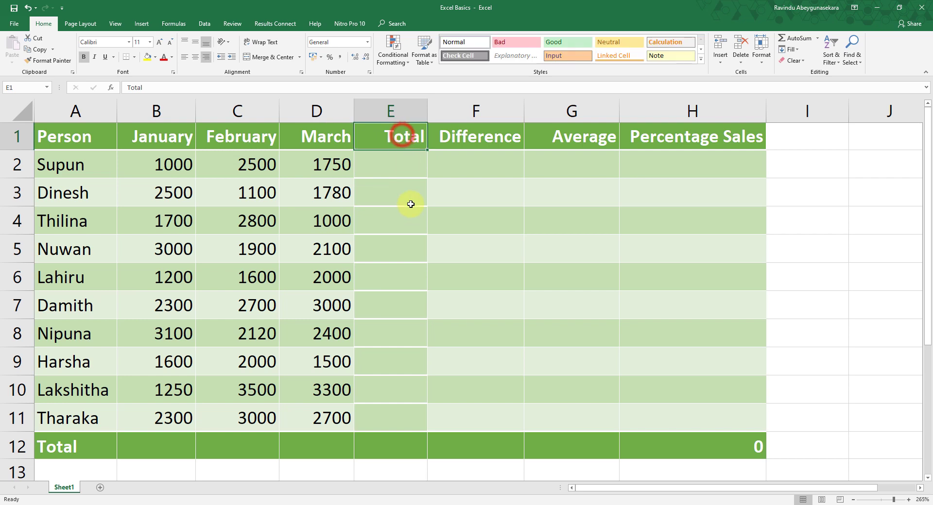
left_click(471, 164)
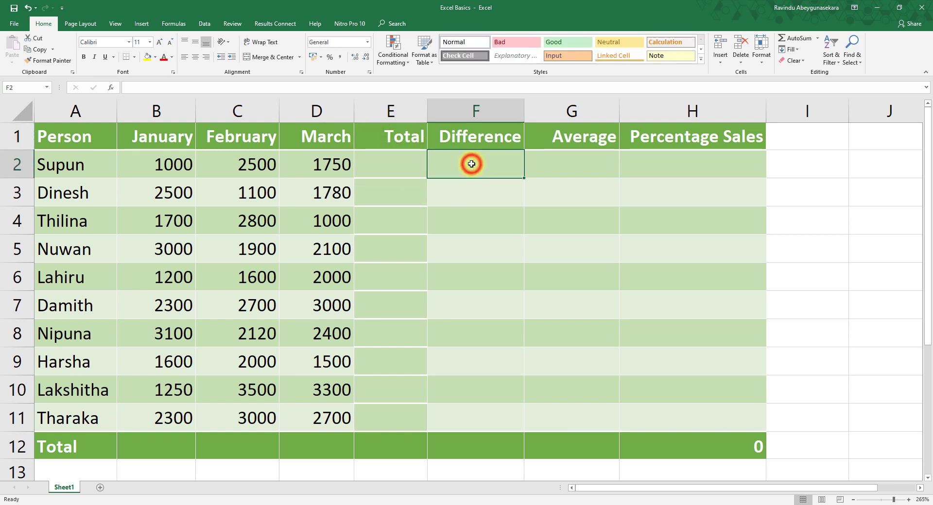
left_click(324, 168)
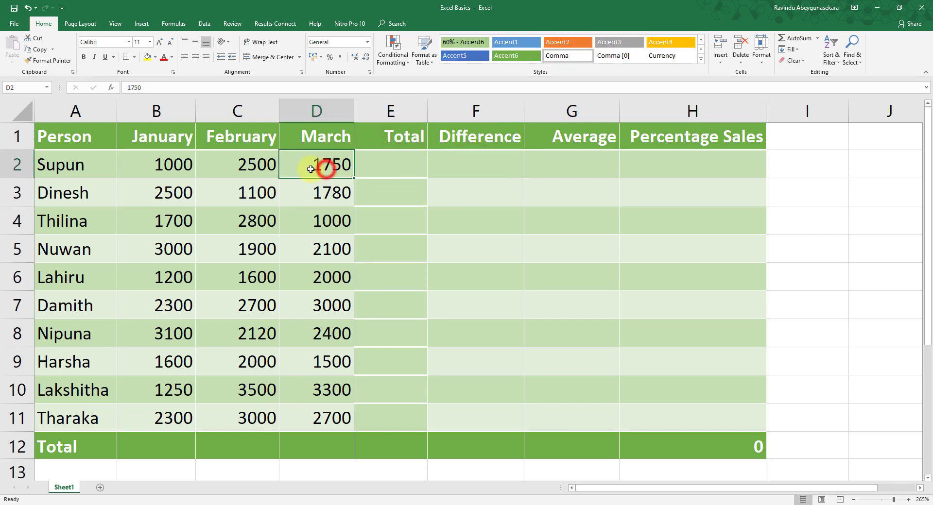
left_click(181, 164)
left_click(345, 164)
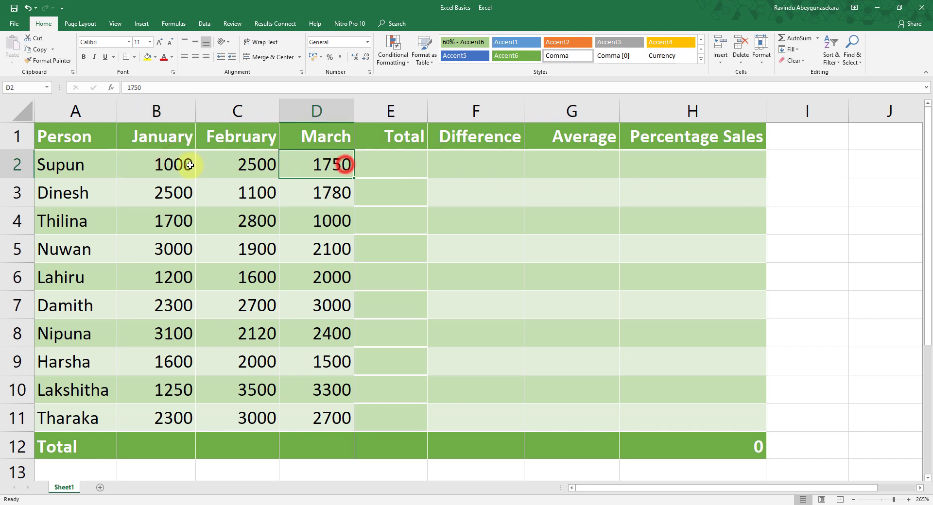
left_click(187, 163)
left_click(321, 169)
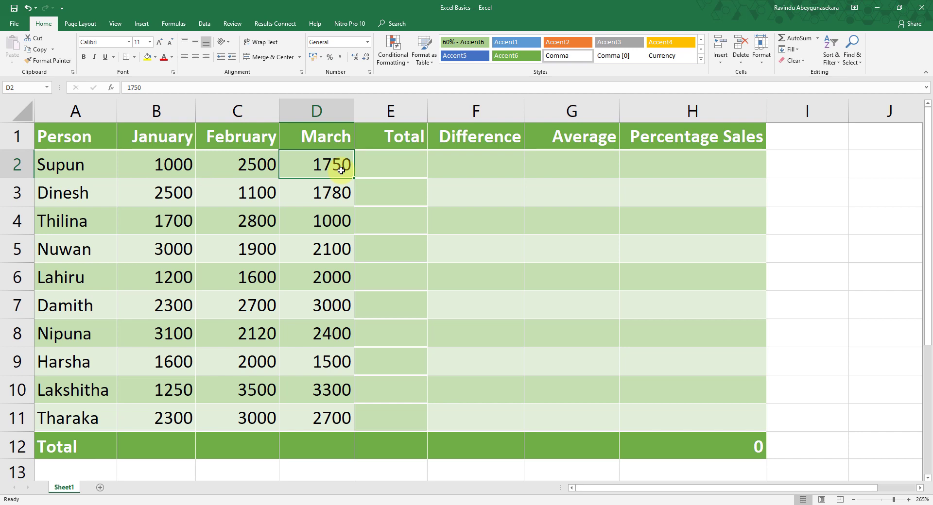
left_click(563, 171)
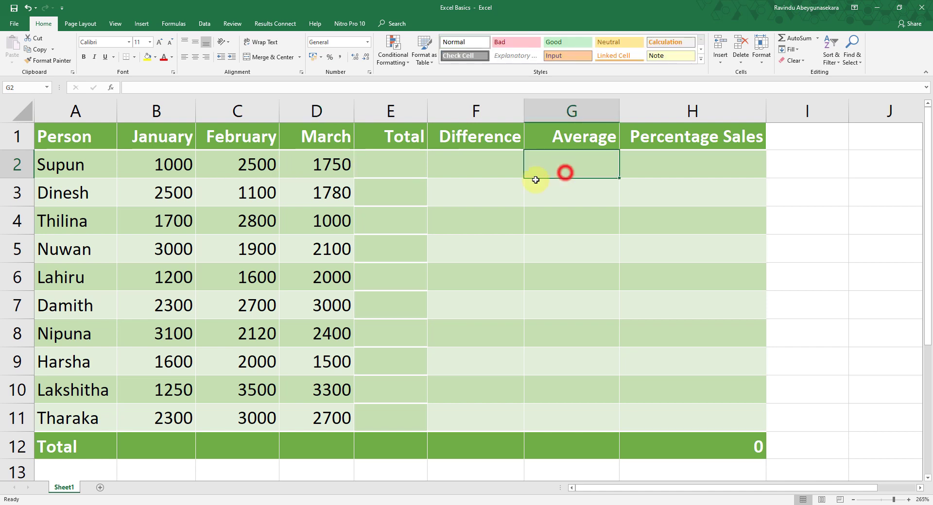
left_click_drag(159, 164, 315, 164)
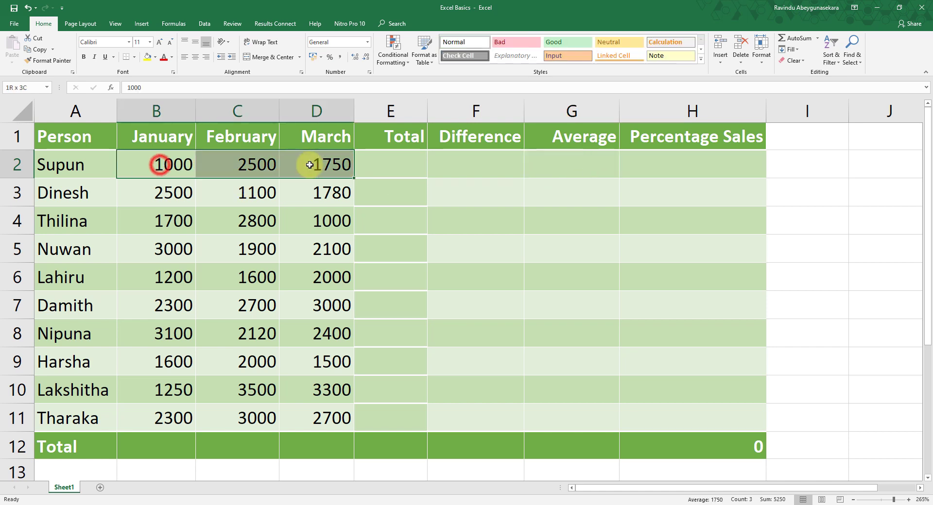
left_click(590, 154)
left_click(676, 171)
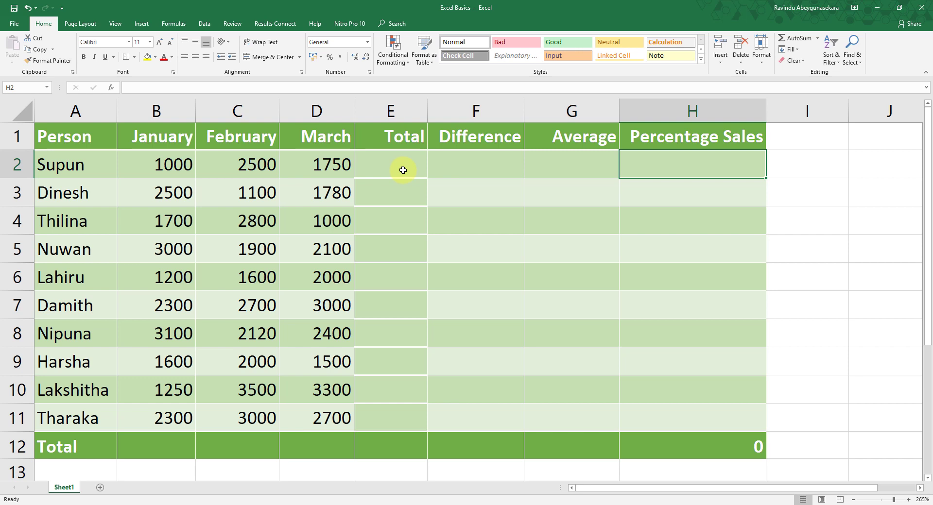
Enter =SUM(B2+C2+D2) in E2 so row 2's total shows 5250.
left_click(402, 170)
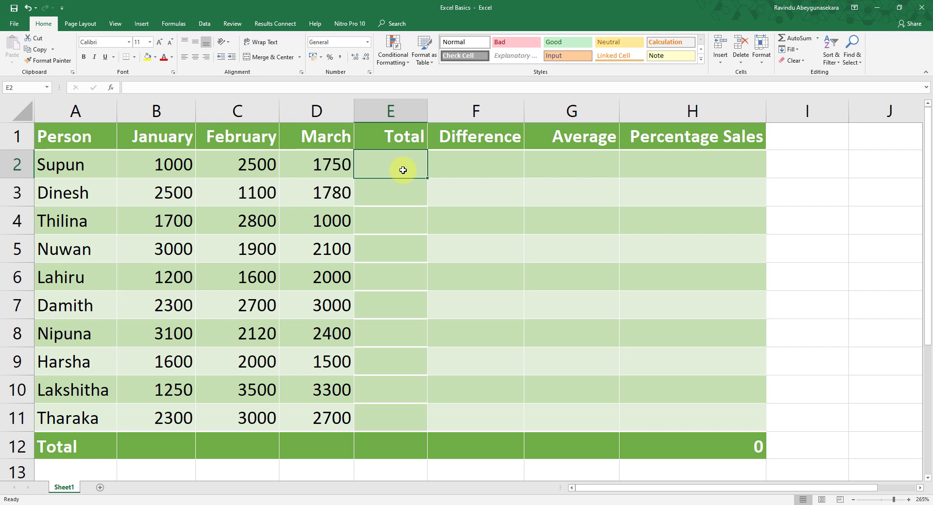
type("=")
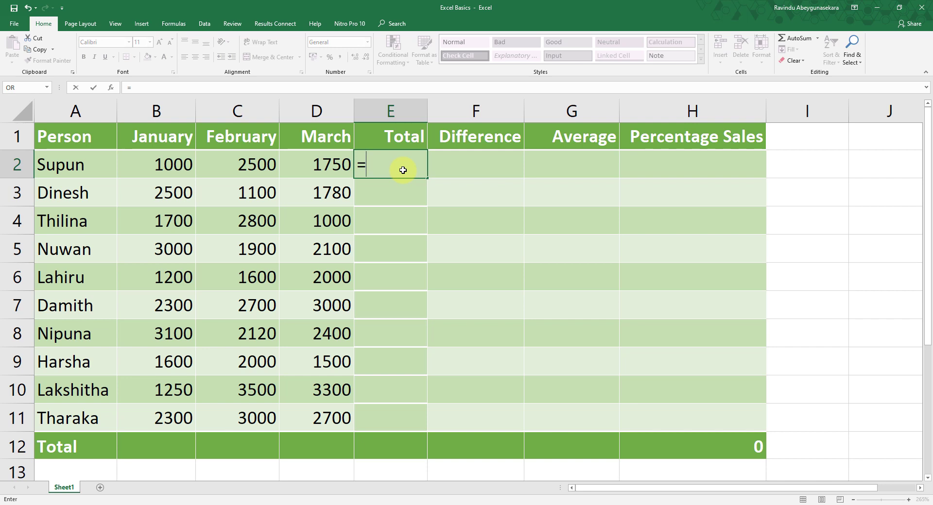
type("sum")
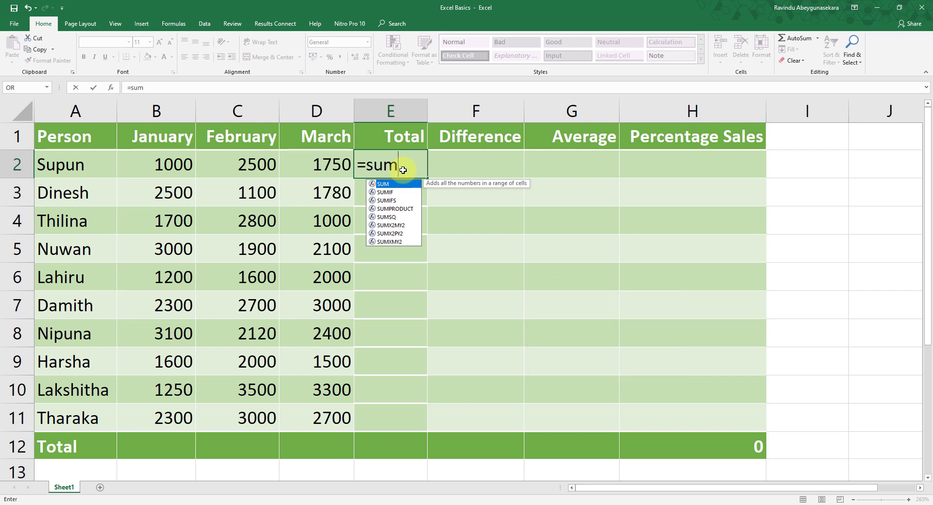
key("Tab")
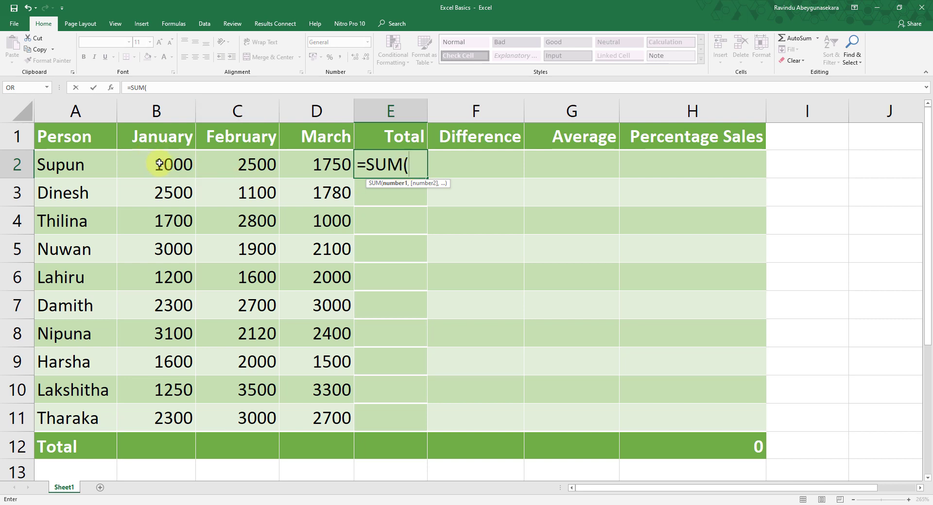
left_click(172, 166)
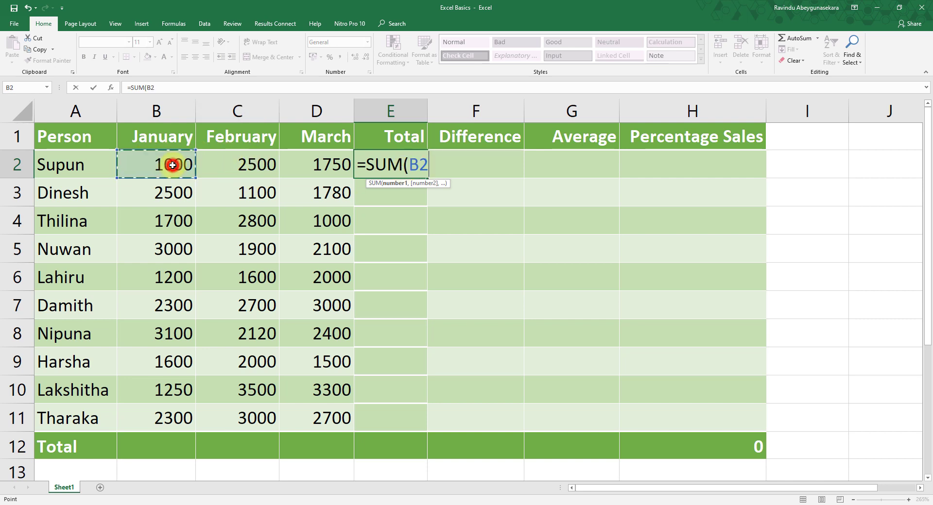
type("+")
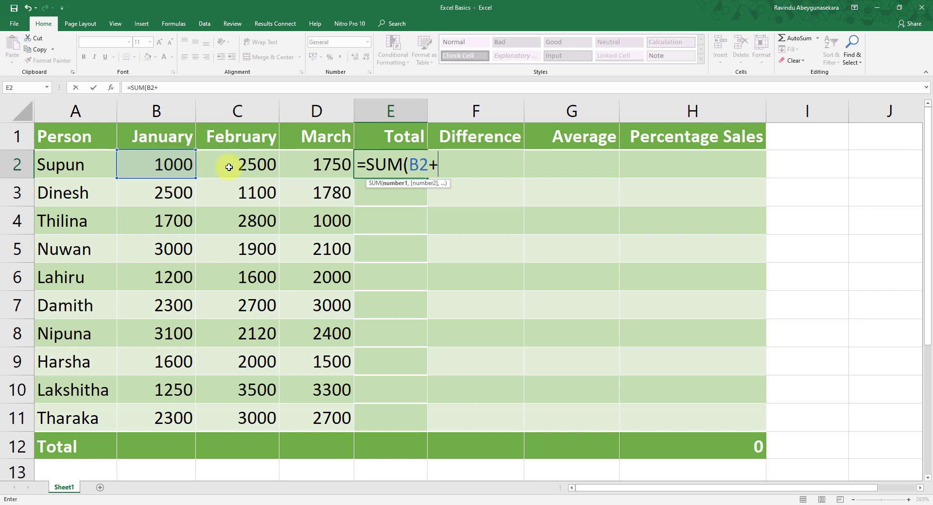
left_click(245, 168)
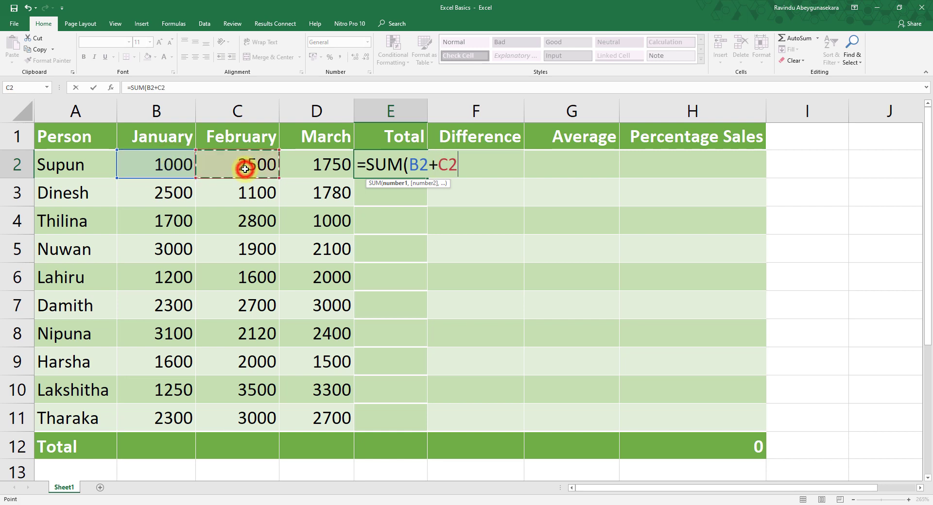
type("+")
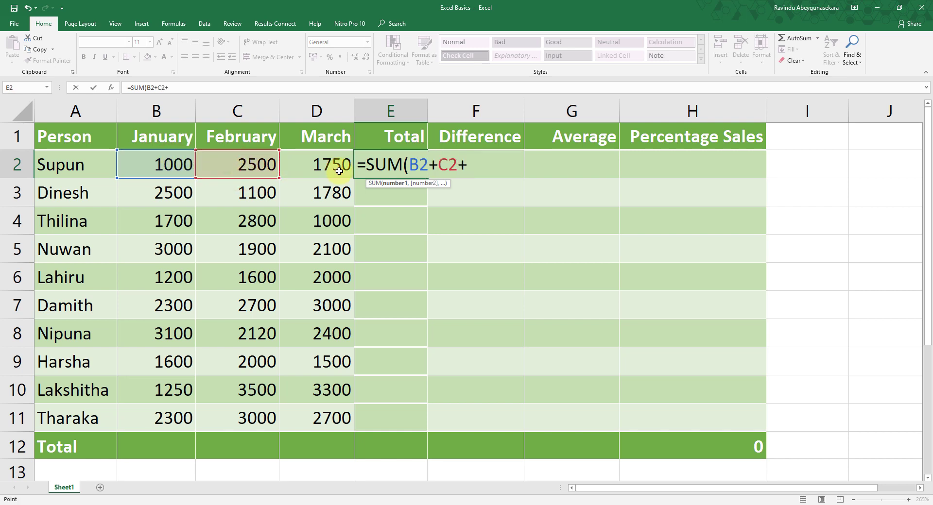
left_click(340, 171)
type(")")
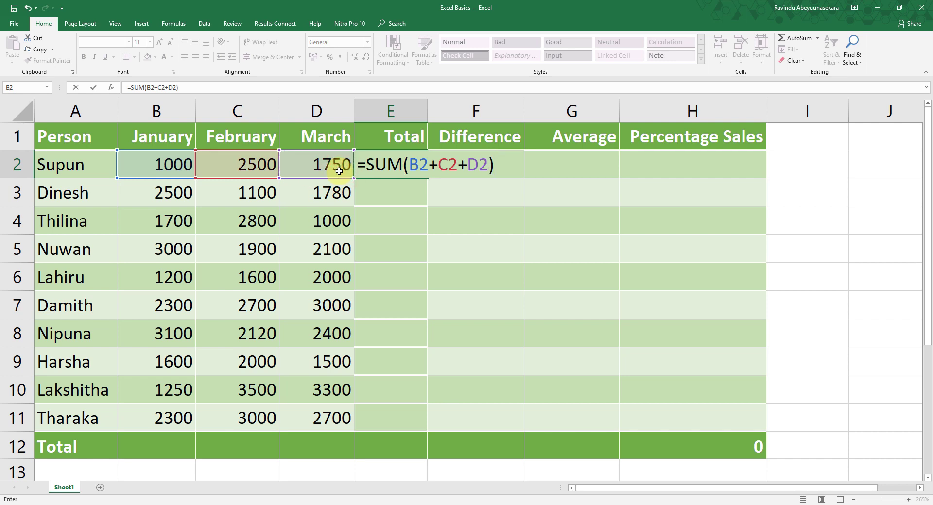
key("Return")
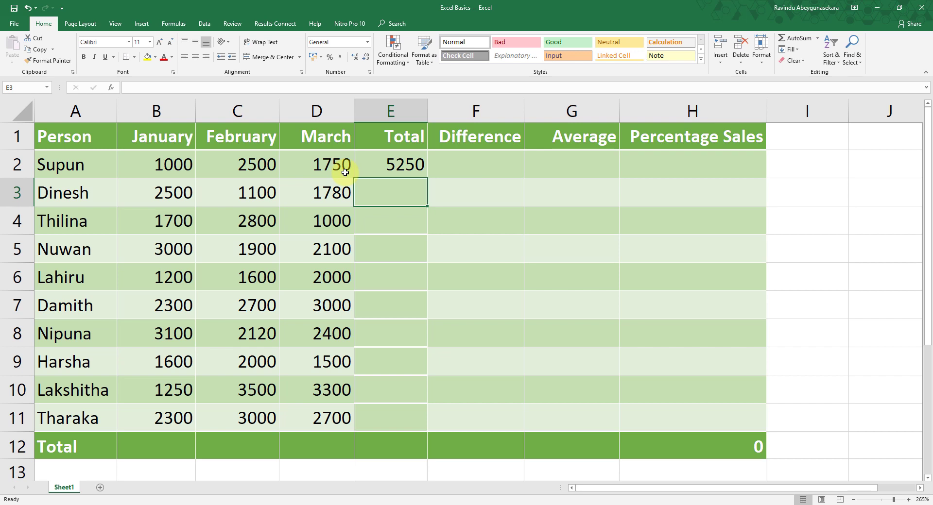
Enter =SUM(B3:D3) in E3 for a total of 5380, then reselect E3.
type("=")
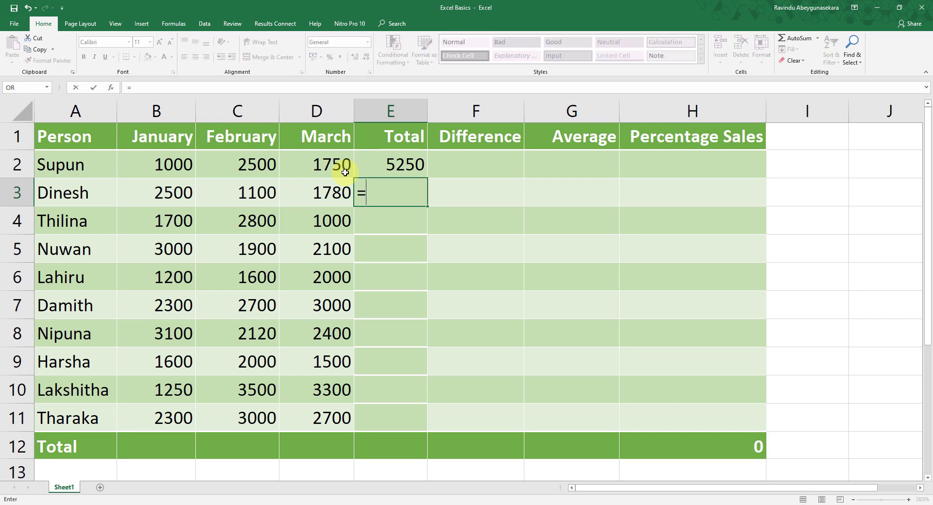
type("sum")
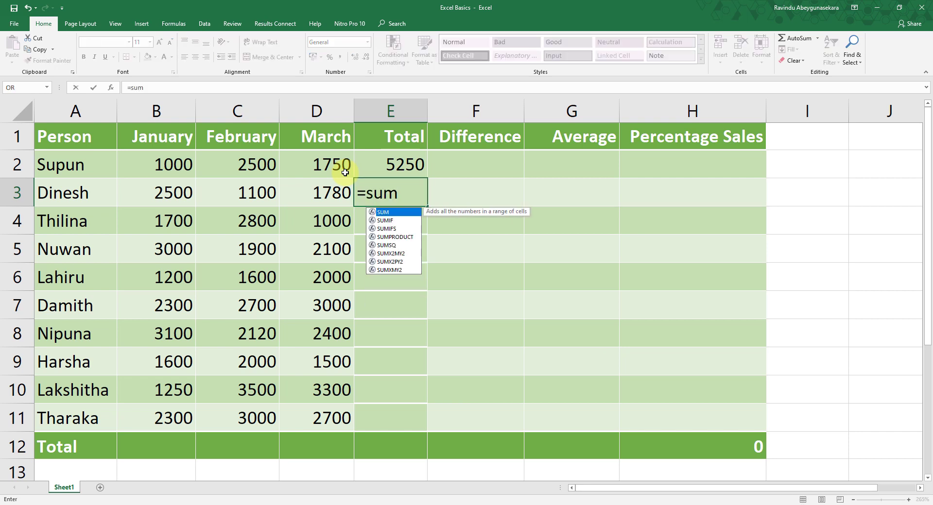
type("(")
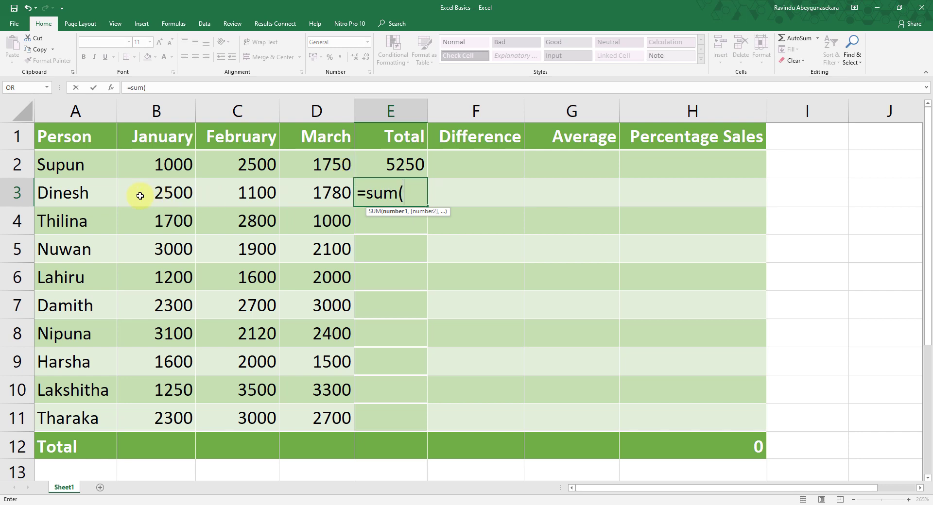
left_click_drag(127, 196, 333, 200)
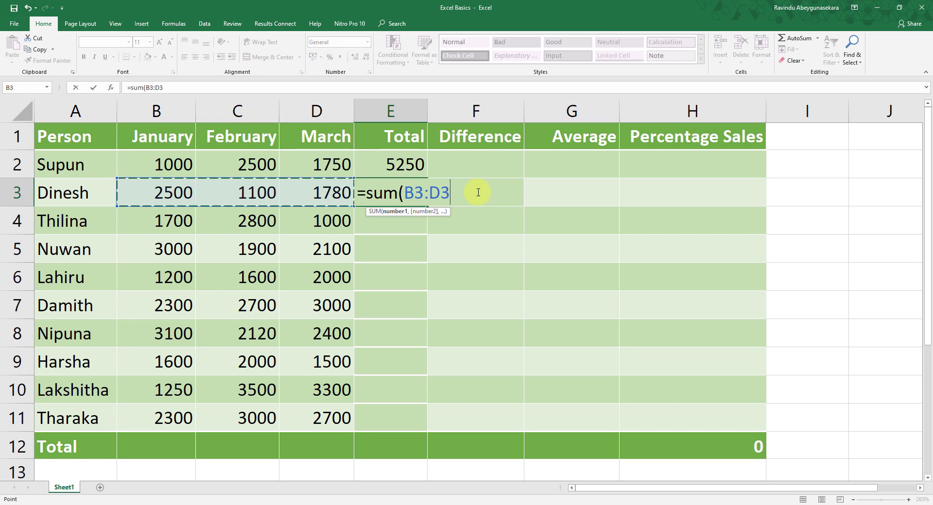
type(")")
key("Return")
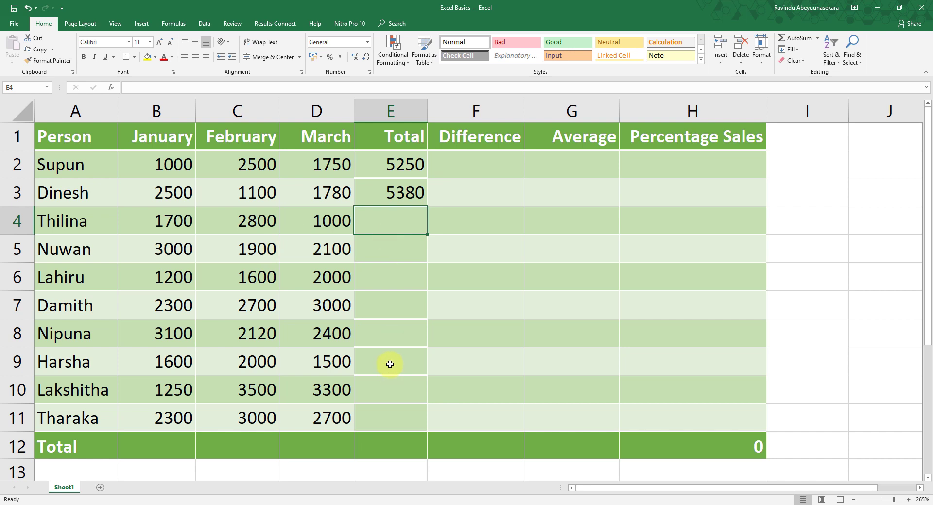
left_click(401, 197)
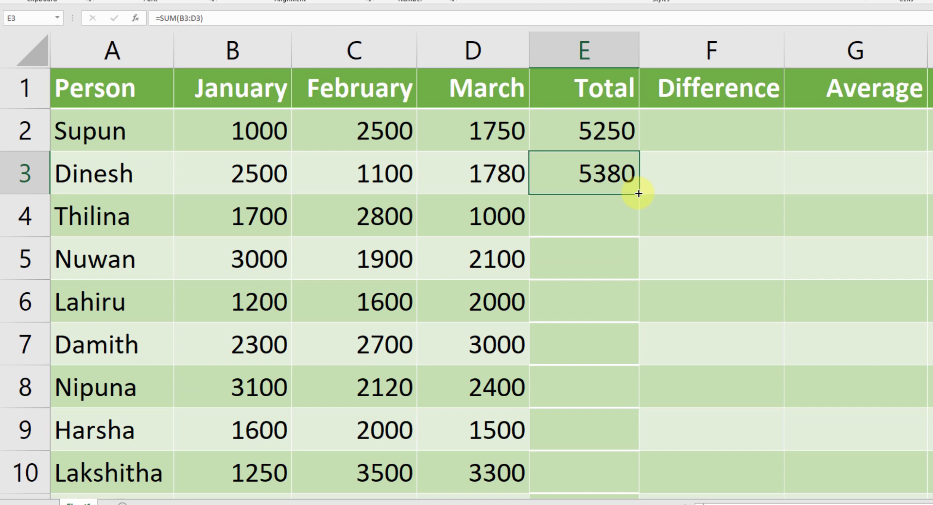
left_click(534, 338)
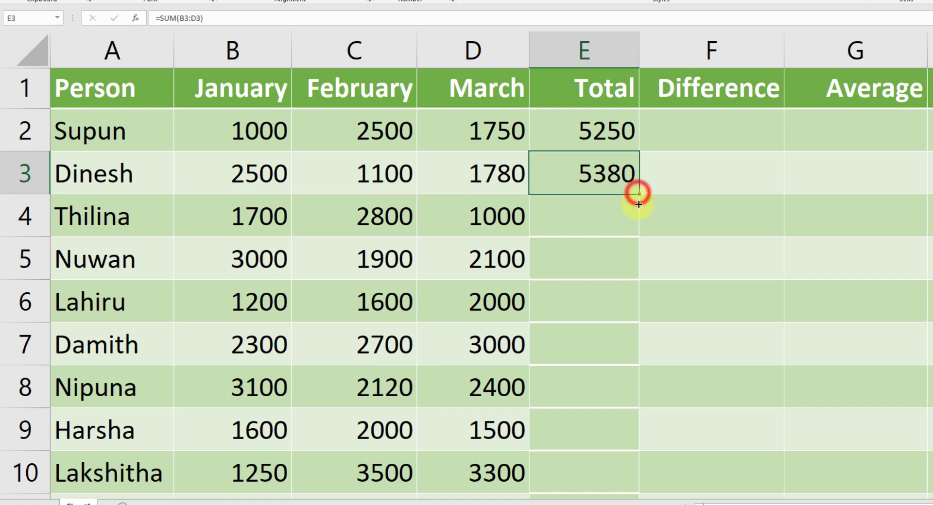
left_click_drag(638, 204, 623, 503)
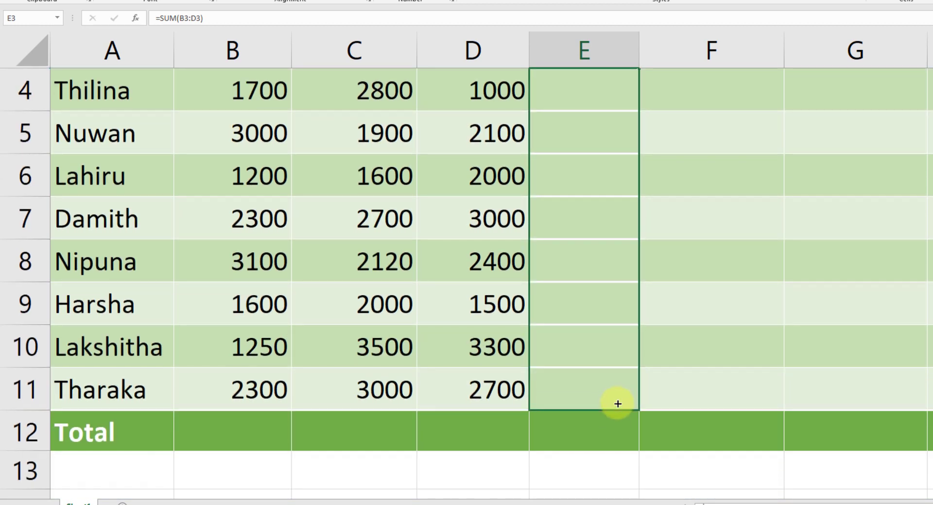
left_click_drag(624, 503, 618, 401)
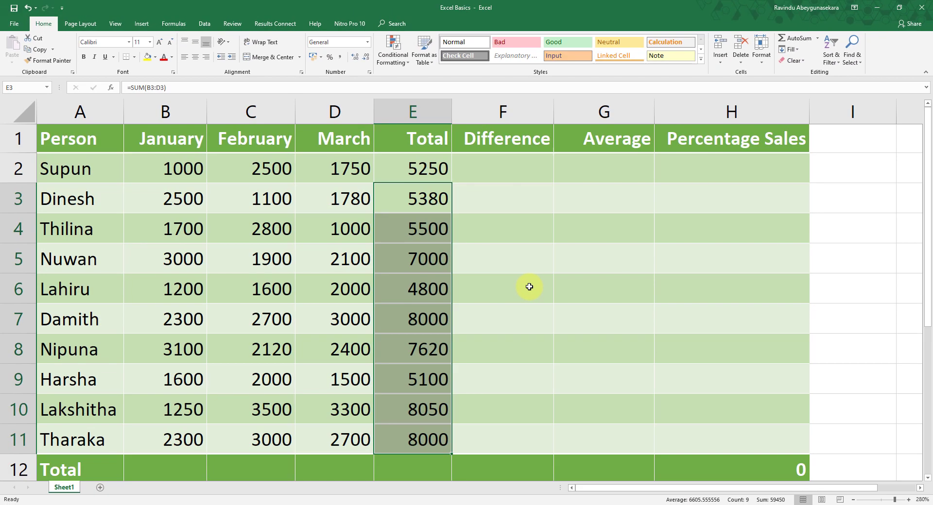
left_click(431, 257)
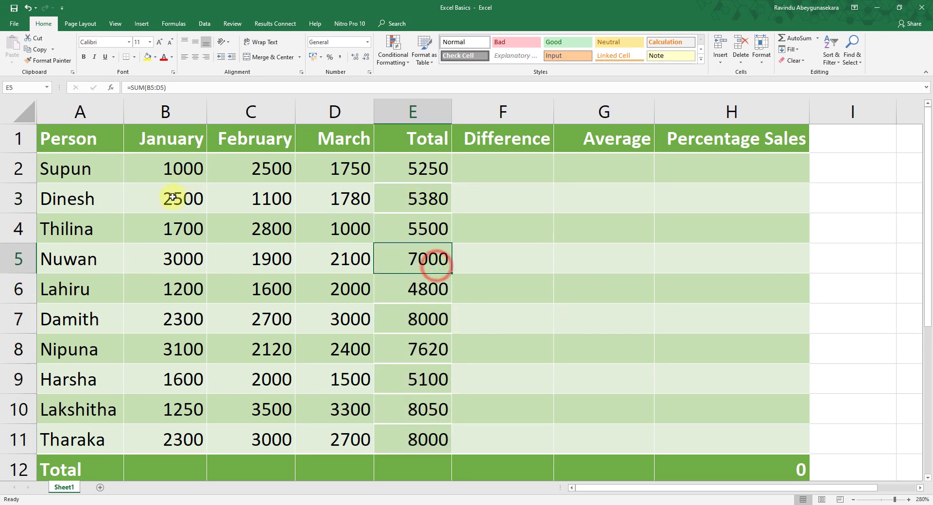
scroll(440, 367, "down", 1)
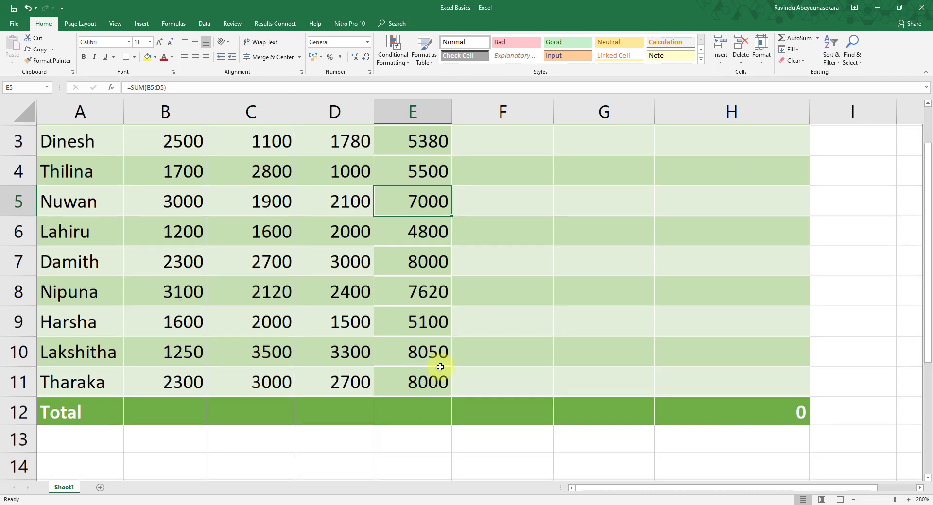
scroll(440, 367, "up", 1)
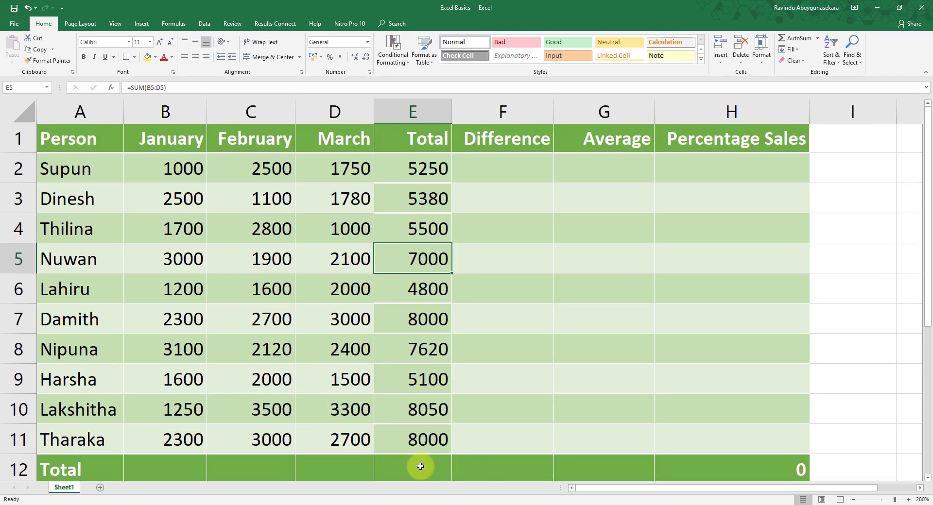
left_click(420, 466)
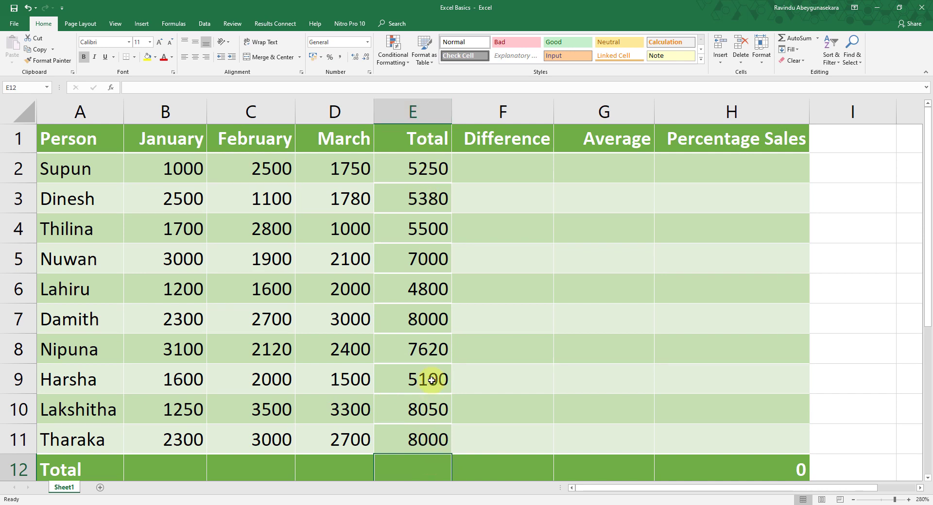
Enter =SUM(E2:E11) in E12 for a grand total of 64700.
type("=s")
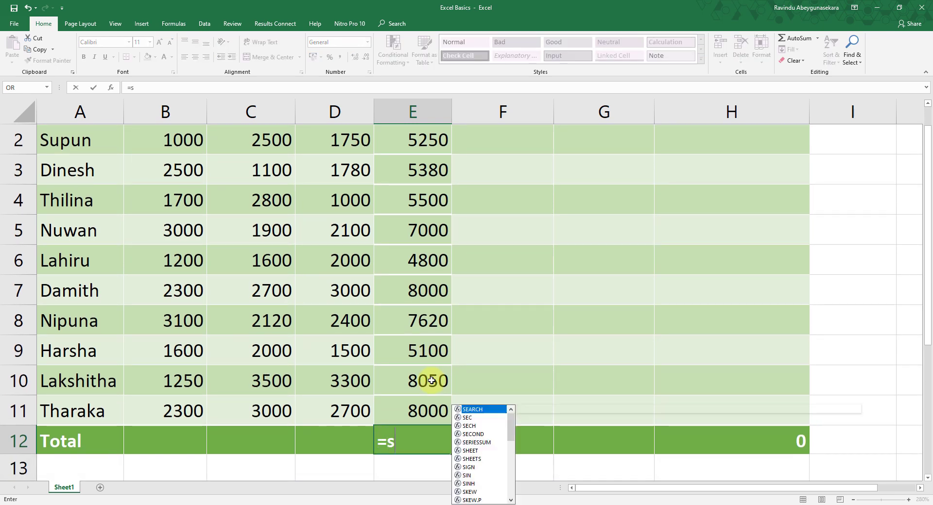
type("um(")
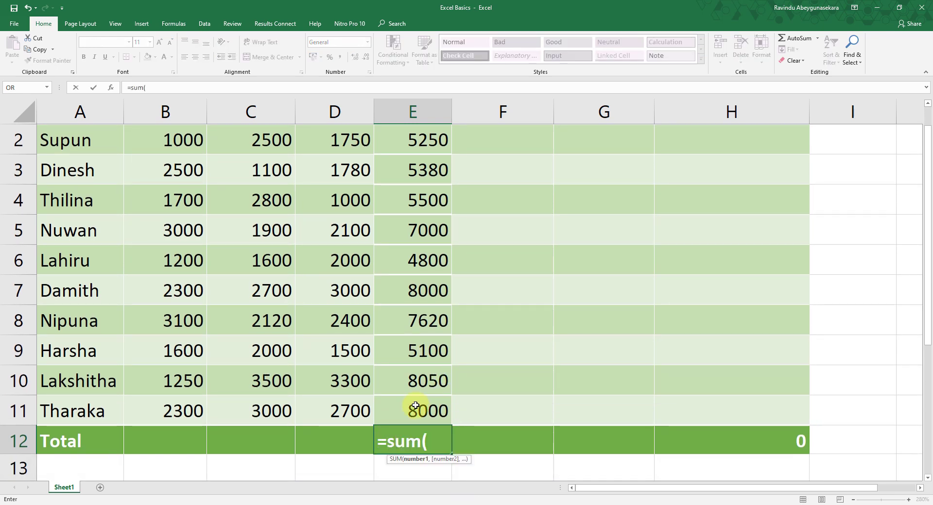
scroll(415, 340, "up", 1)
left_click_drag(430, 170, 414, 434)
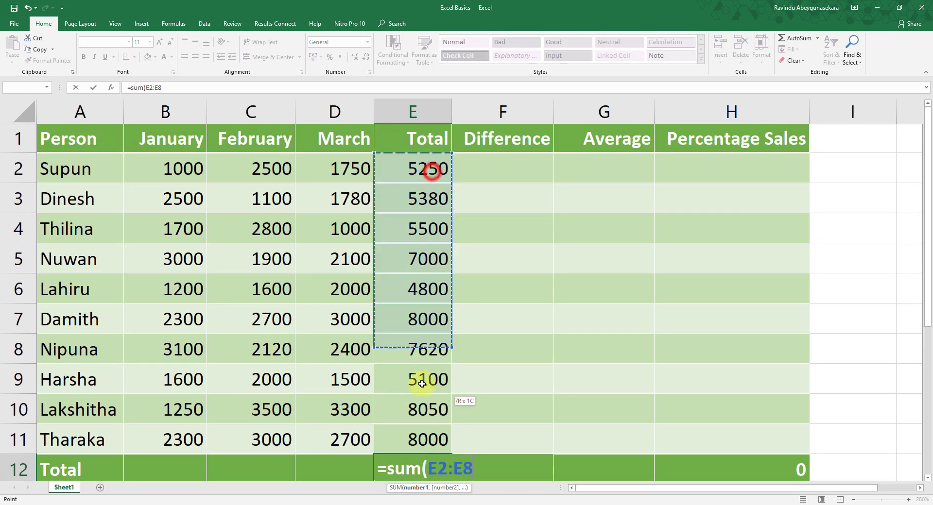
type(")")
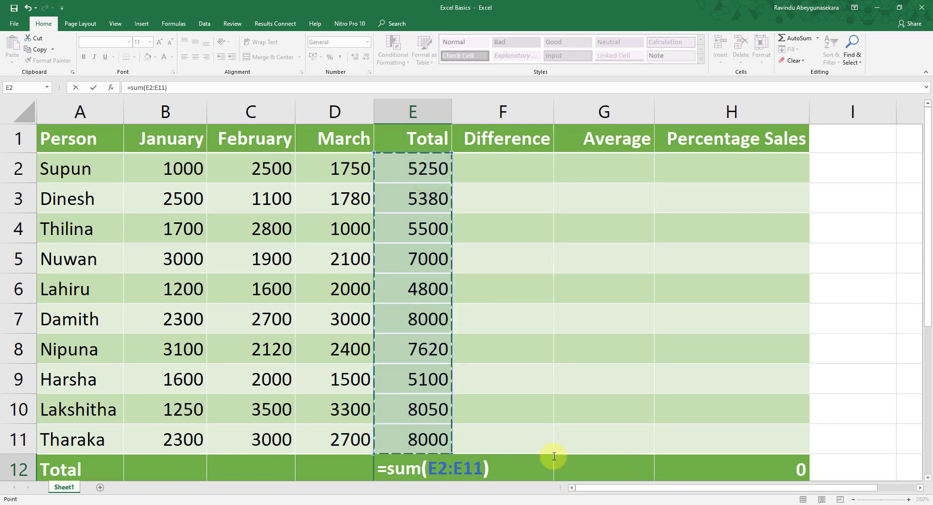
key("Return")
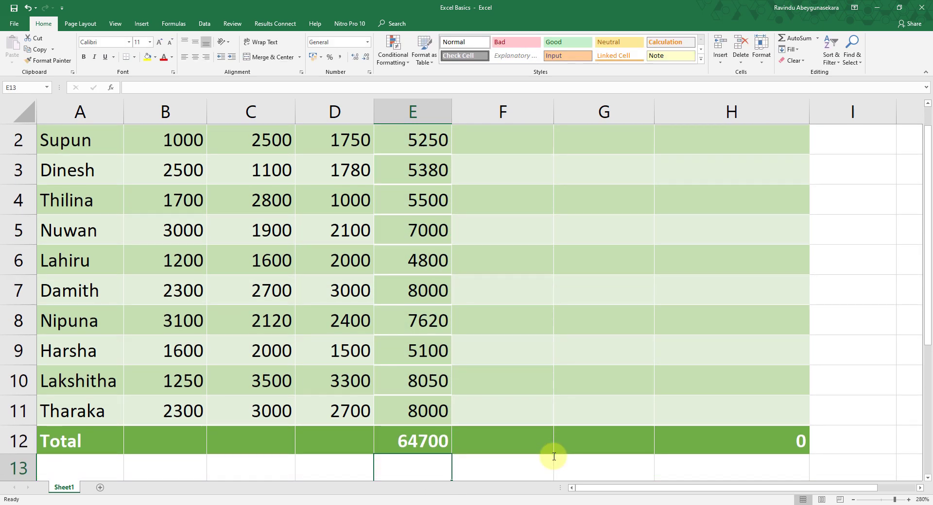
Point out the March and January values in D2 and B2, then select header F1 for editing.
scroll(463, 476, "up", 1)
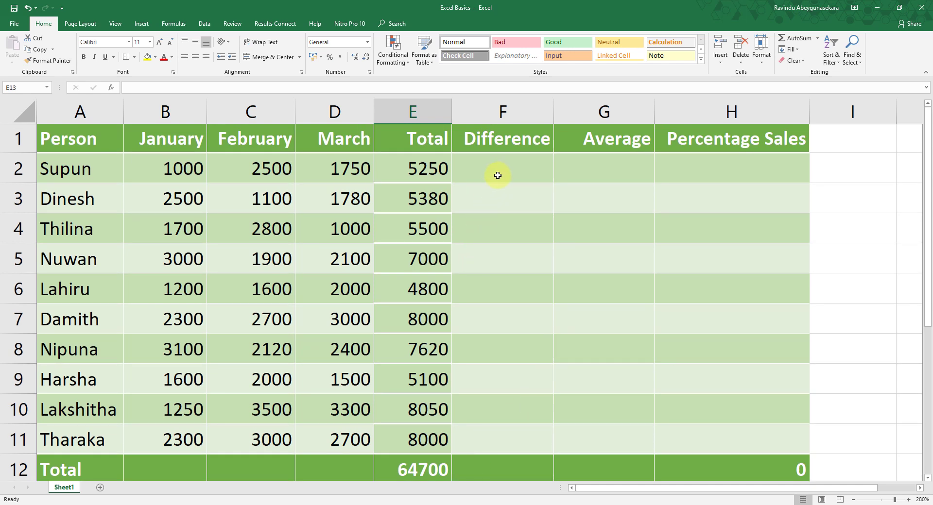
left_click(349, 169)
left_click(159, 167)
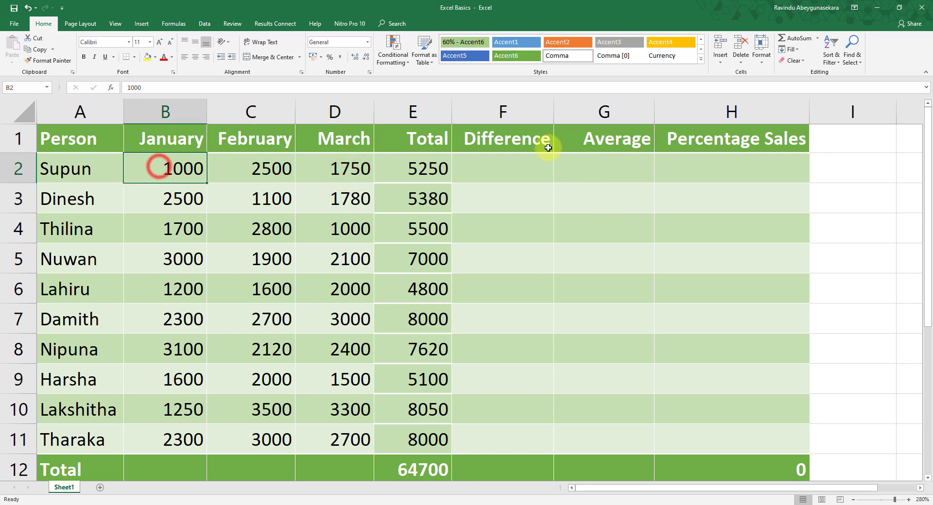
left_click(547, 141)
left_click(252, 93)
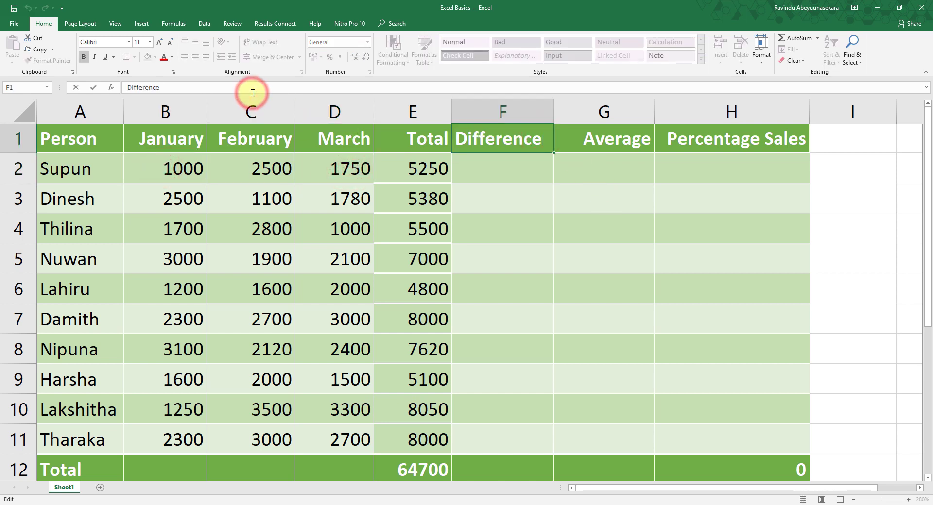
Rename header F1 to 'Difference (mar-jan)' and widen column F.
type("(mar-")
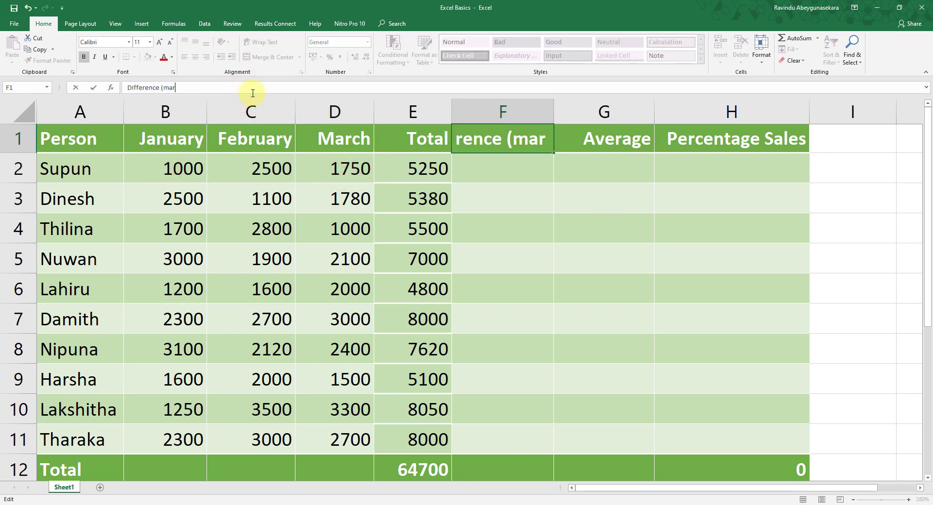
type("jan")
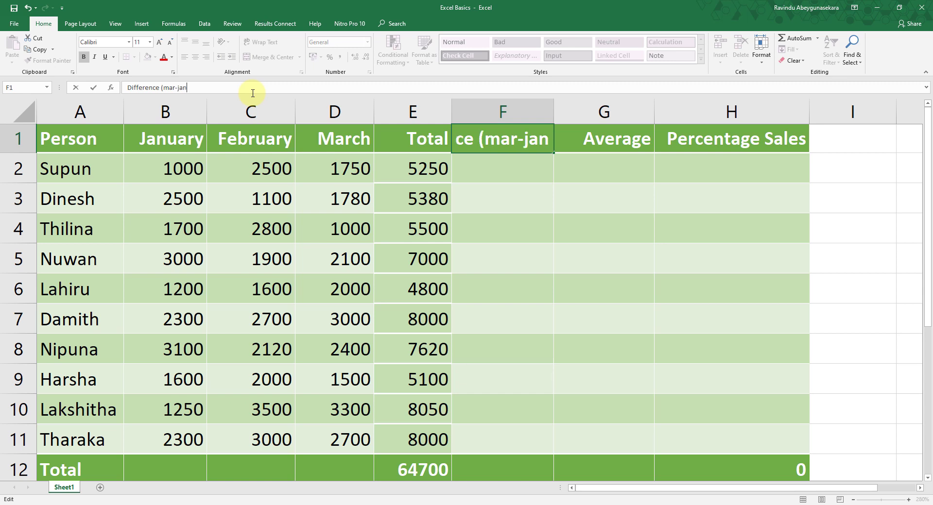
type(")")
key("Return")
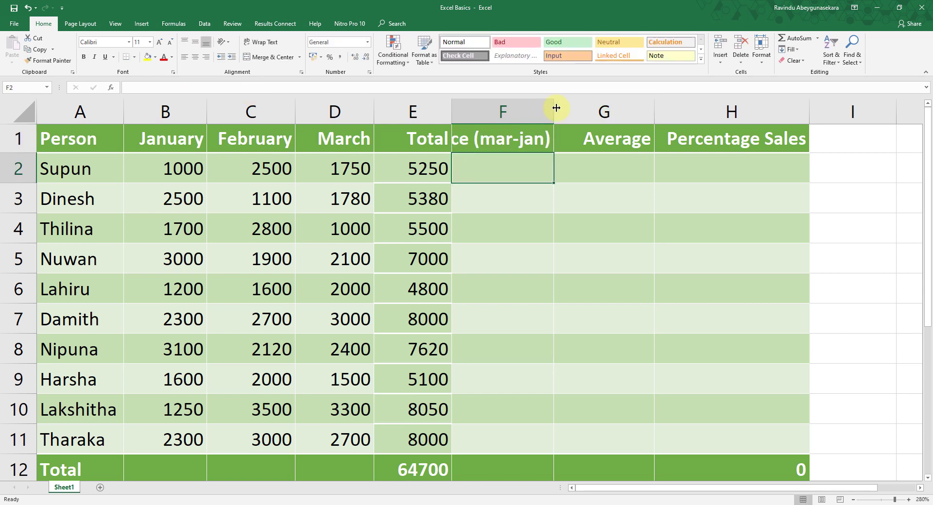
left_click_drag(556, 108, 581, 107)
left_click(521, 141)
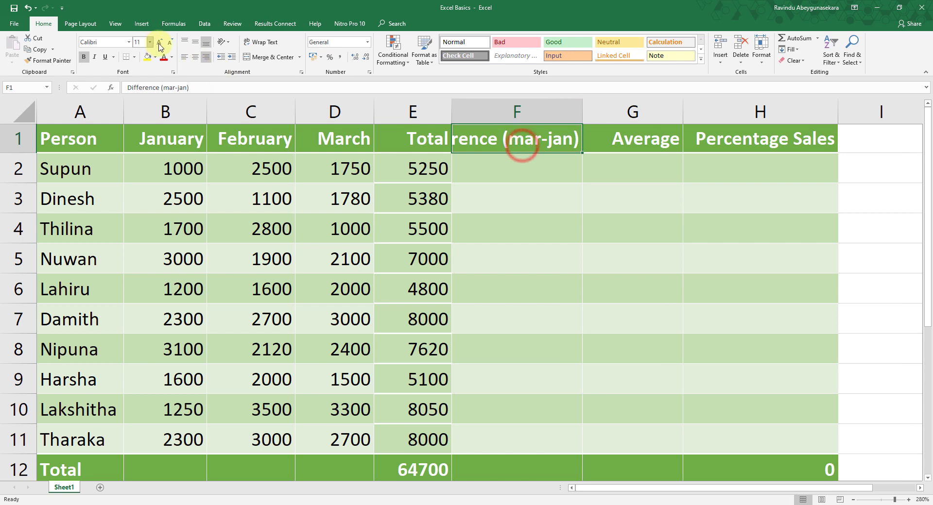
Shrink the header font, narrow the Total column slightly and auto-fit column F to the heading.
left_click(170, 43)
left_click(515, 175)
left_click(515, 142)
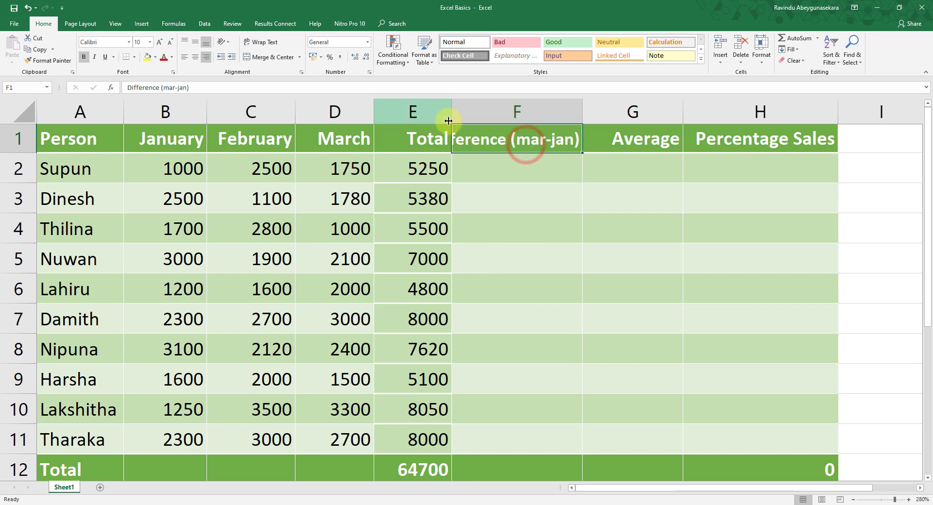
left_click_drag(448, 118, 444, 117)
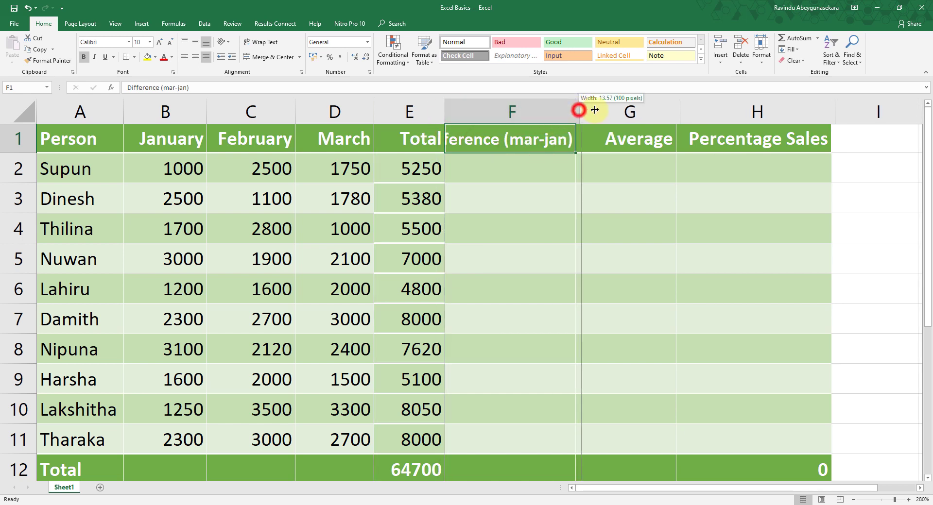
double_click(581, 112)
left_click(537, 168)
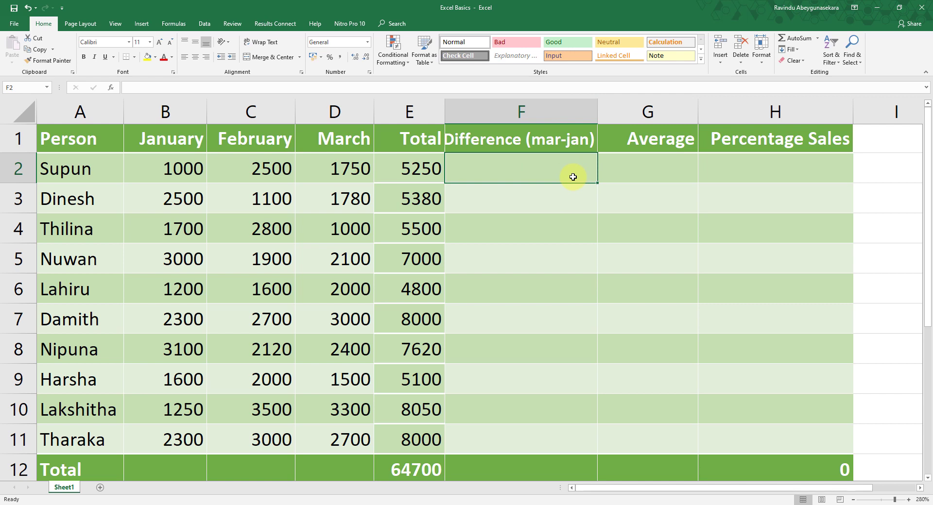
Enter =SUM(D2-B2) in F2 for the first March-minus-January difference.
type("=")
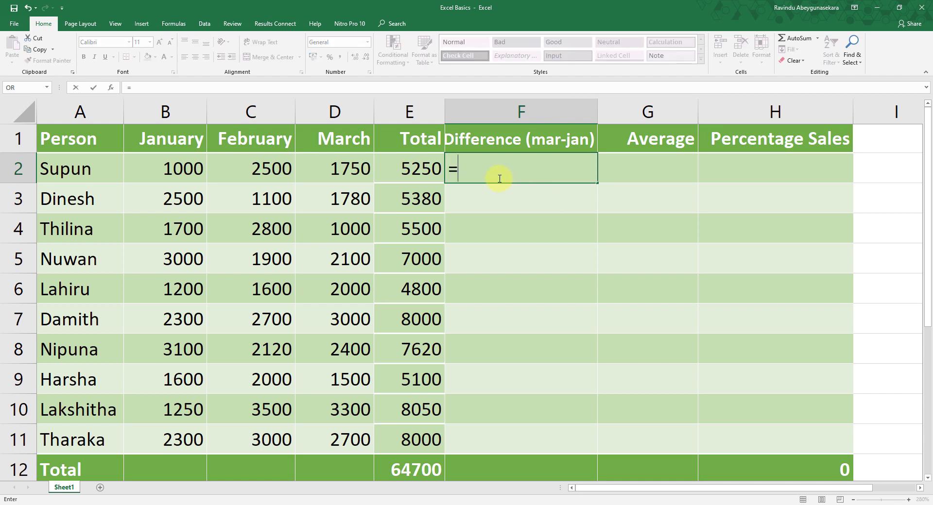
type("sum")
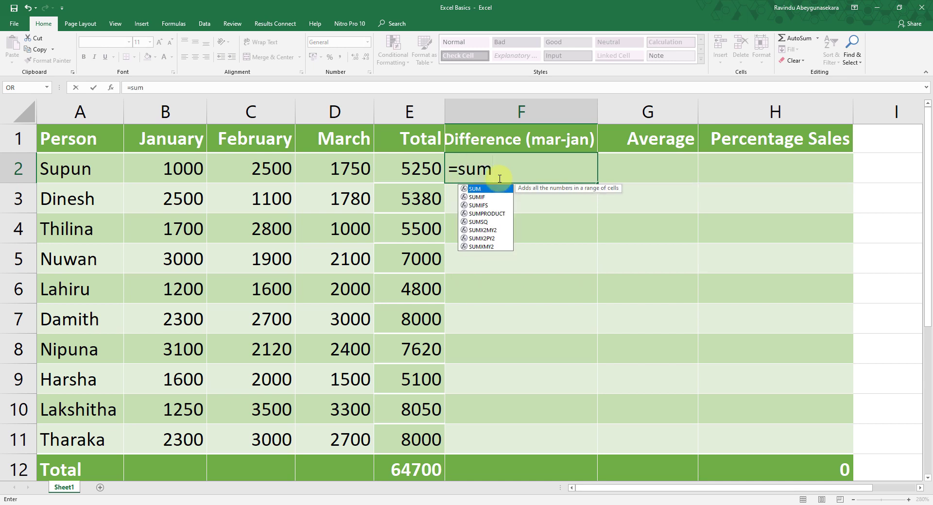
type("(")
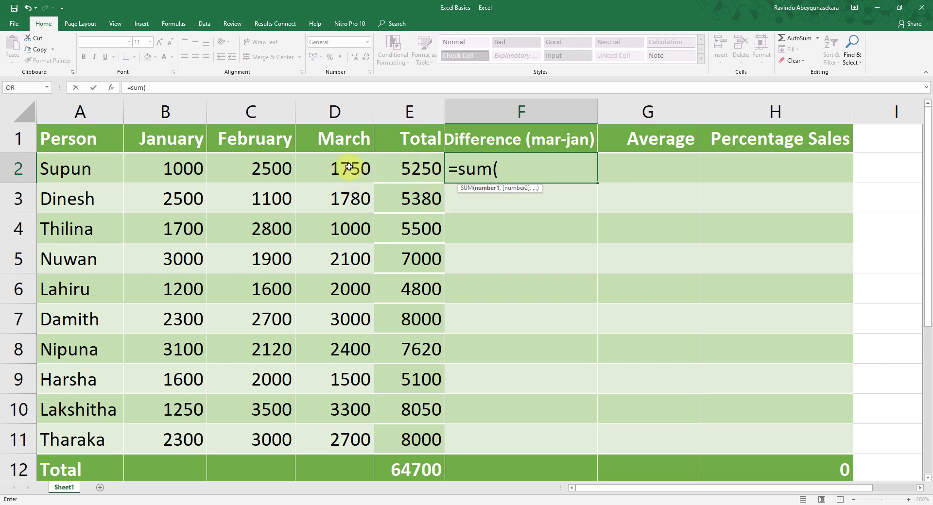
left_click(348, 167)
type("-")
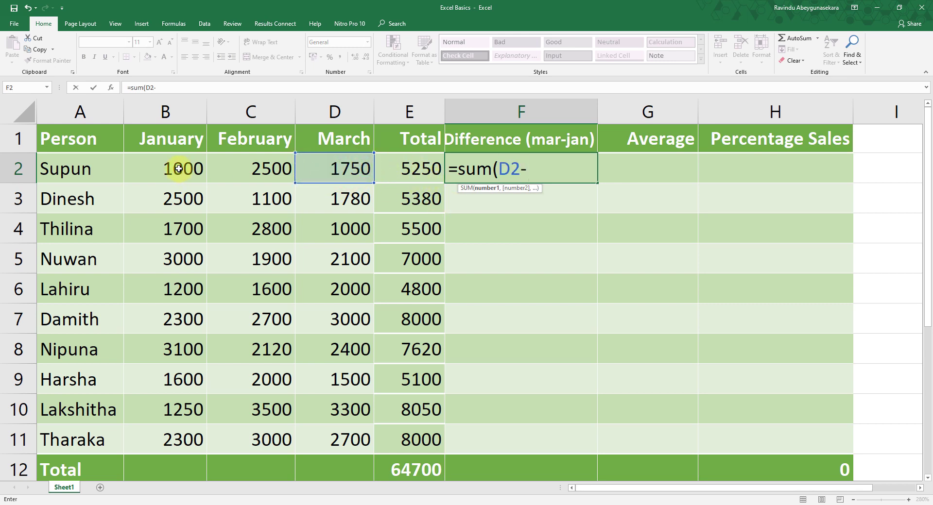
left_click(179, 168)
type(")")
key("Return")
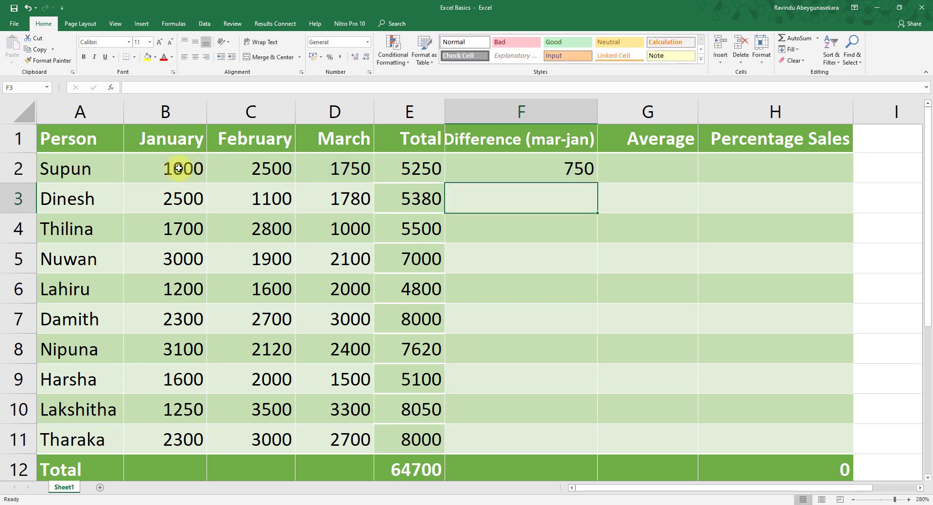
Enter =D3-B3 in F3 and fill it down to F11.
type("=")
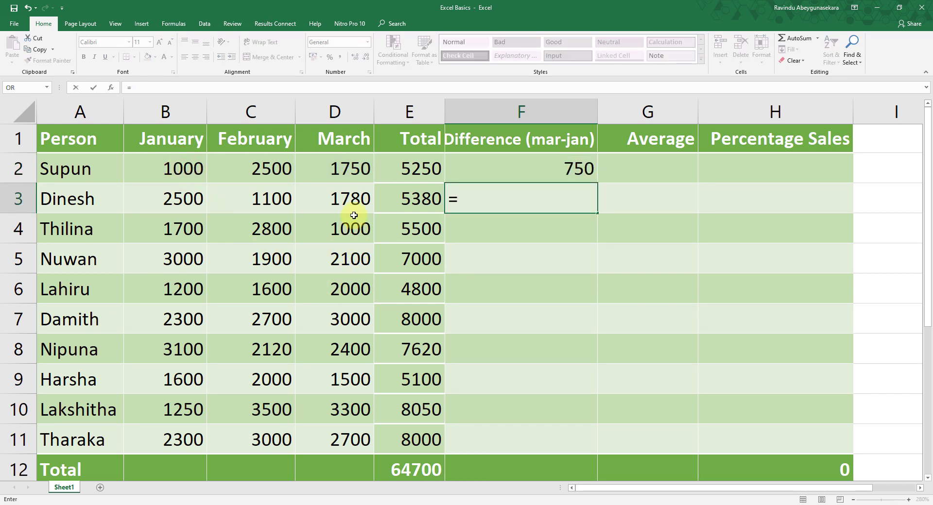
left_click(360, 197)
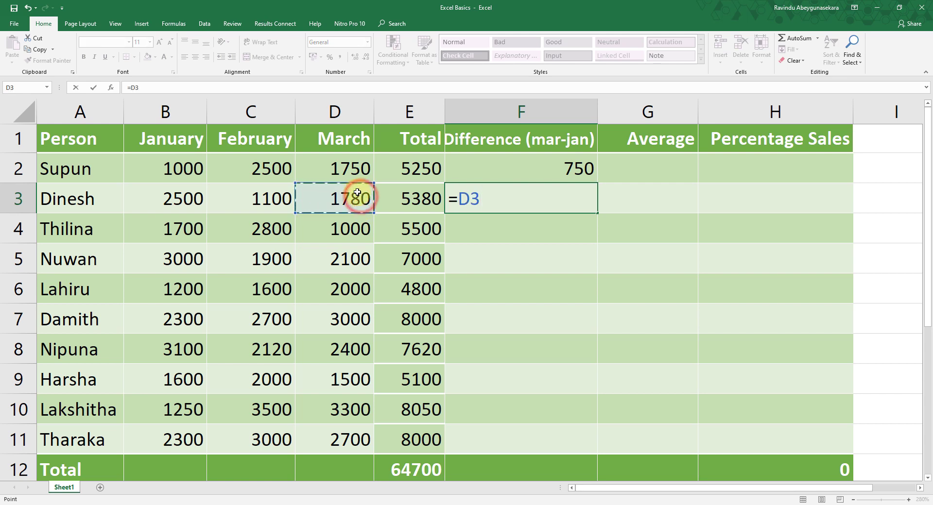
type("-")
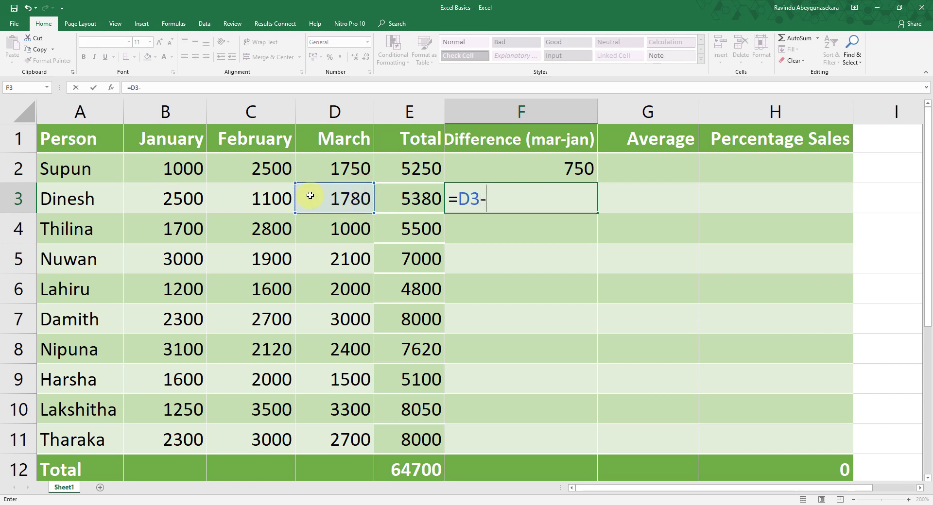
left_click(168, 206)
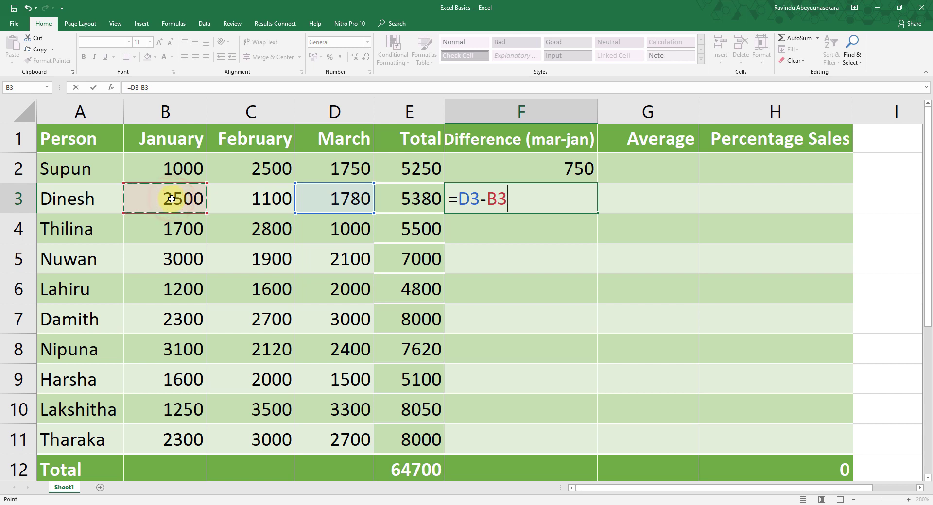
key("Return")
left_click(566, 201)
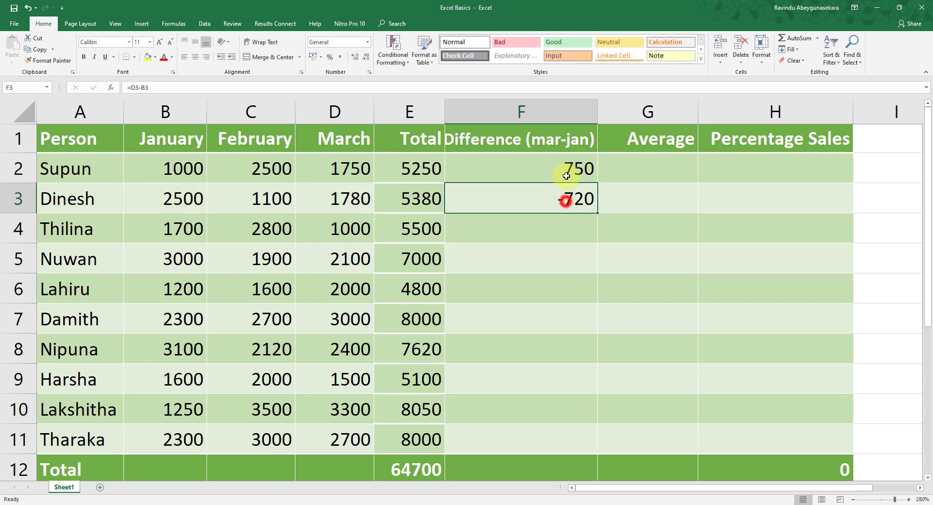
left_click(333, 208)
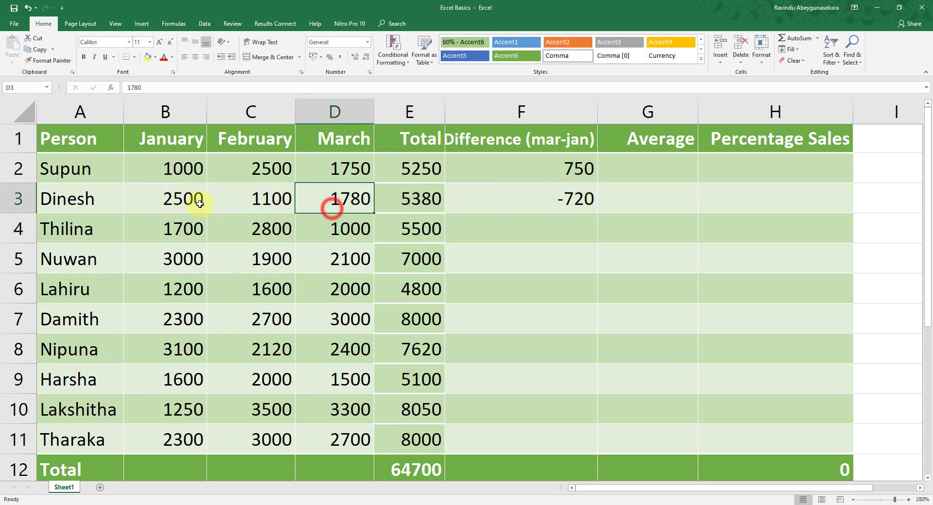
left_click_drag(202, 204, 252, 204)
left_click(560, 202)
left_click_drag(597, 213, 589, 443)
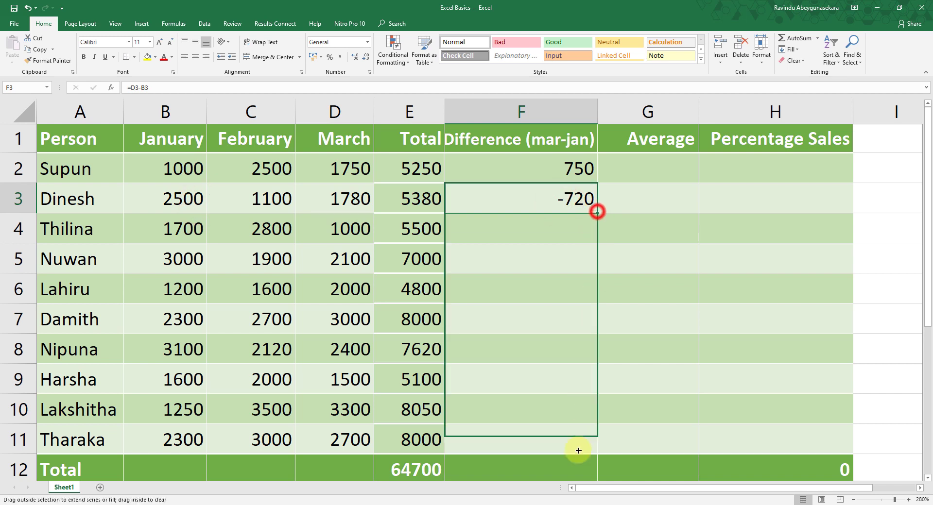
left_click(693, 338)
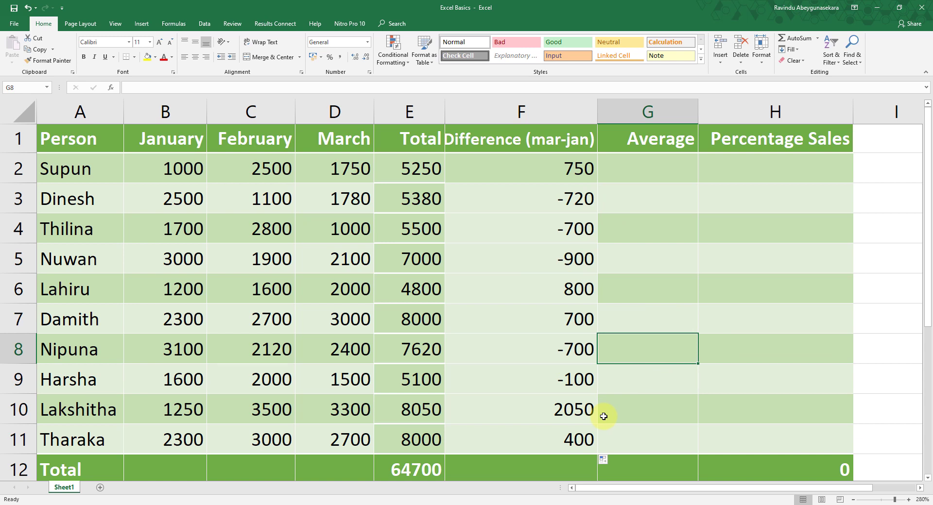
Give E2:H11 an orange fill, then select G2 and review row 2's monthly values.
left_click(605, 417)
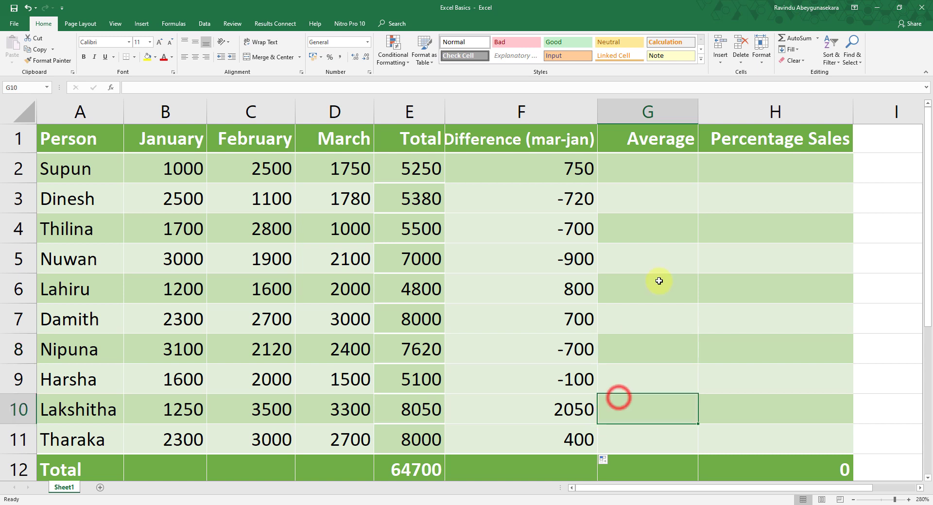
left_click(545, 224)
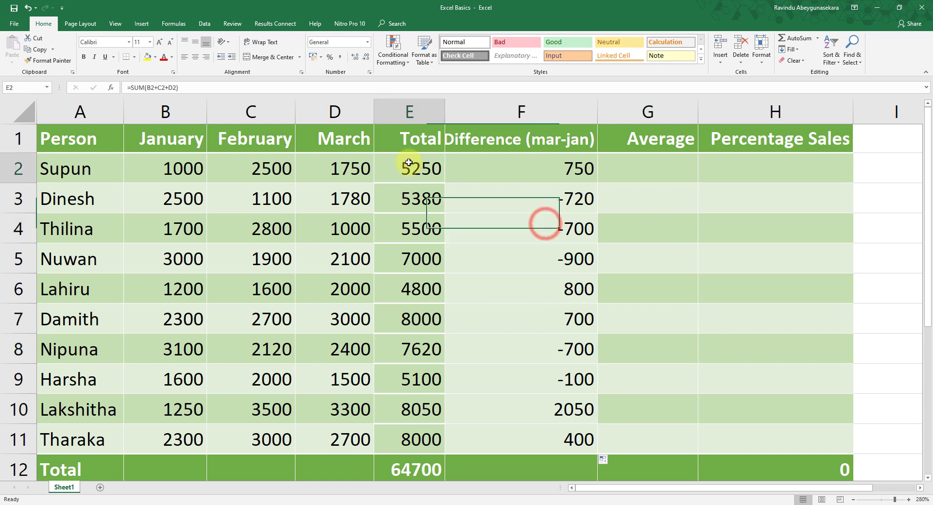
left_click_drag(408, 166, 717, 443)
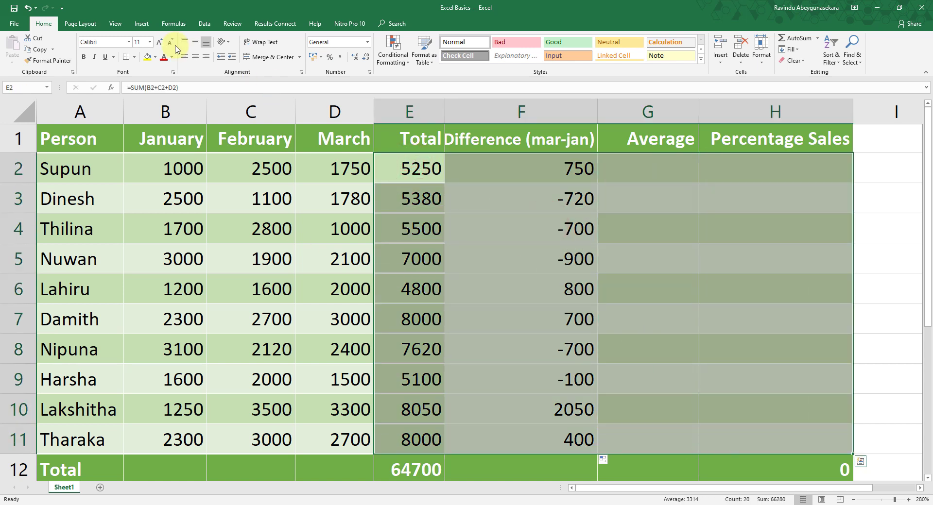
left_click(155, 57)
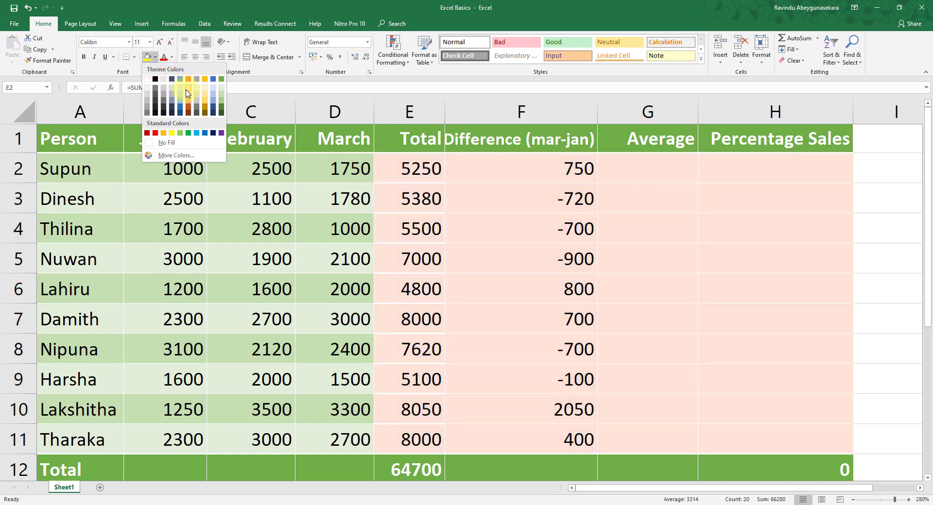
left_click(187, 100)
left_click(549, 224)
left_click(647, 179)
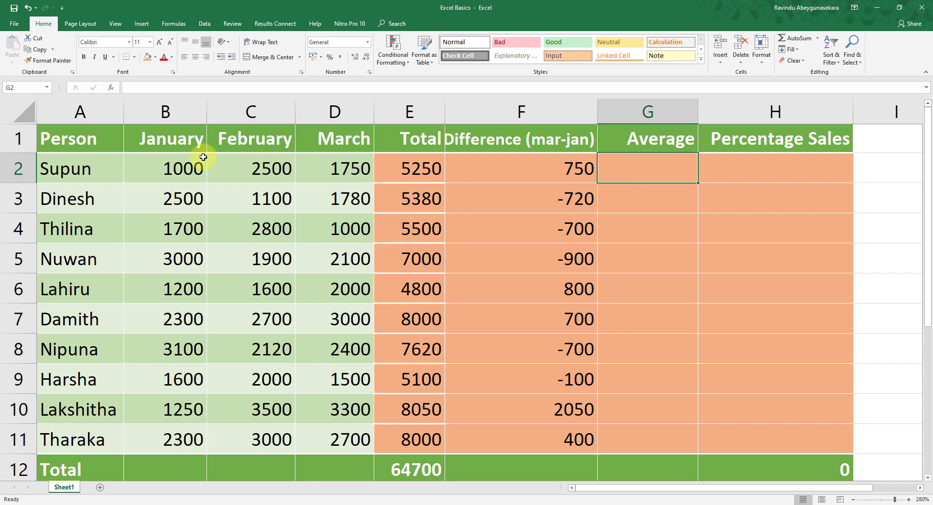
left_click_drag(191, 168, 360, 172)
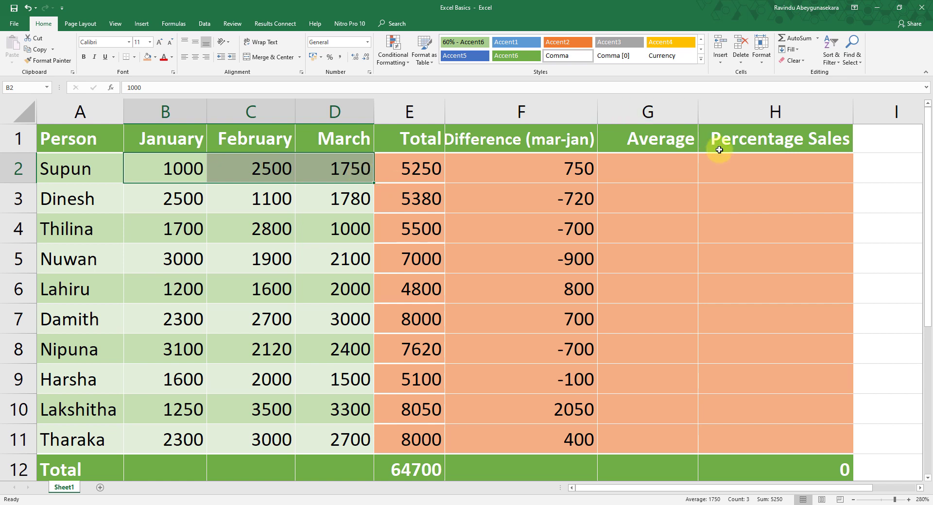
Enter =AVERAGE(B2:D2) in G2, giving 1750.
left_click(624, 178)
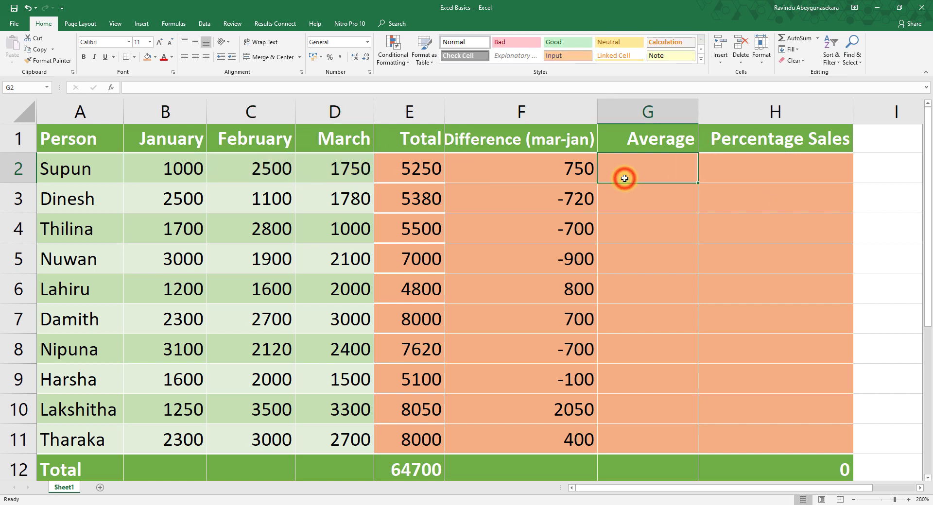
type("=av")
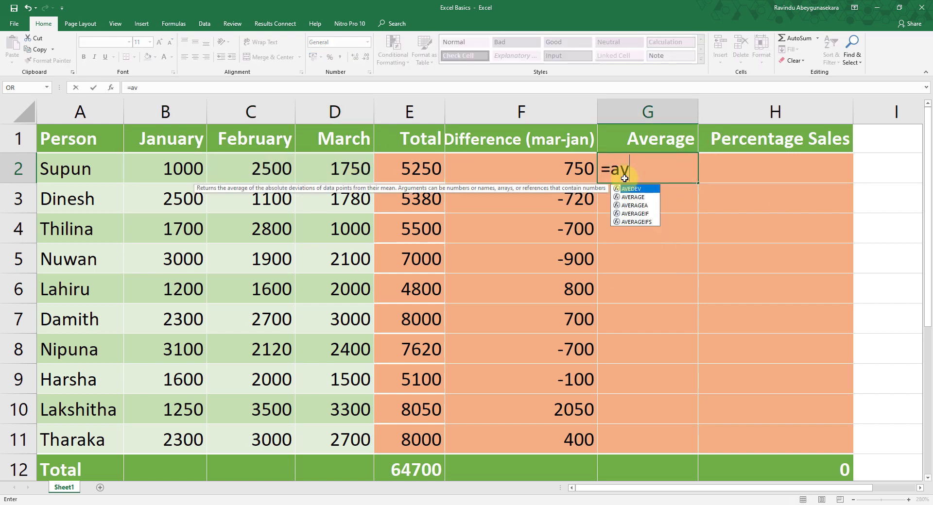
type("e")
key("Down")
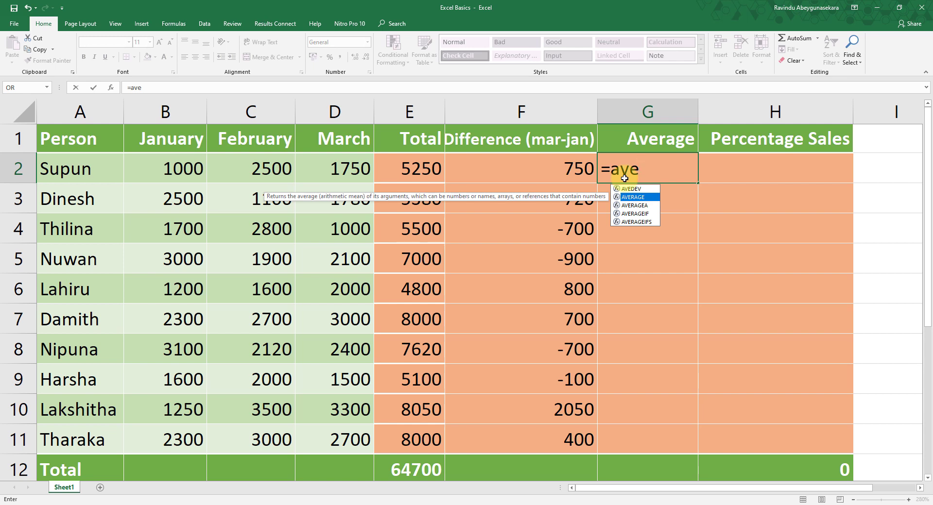
key("Tab")
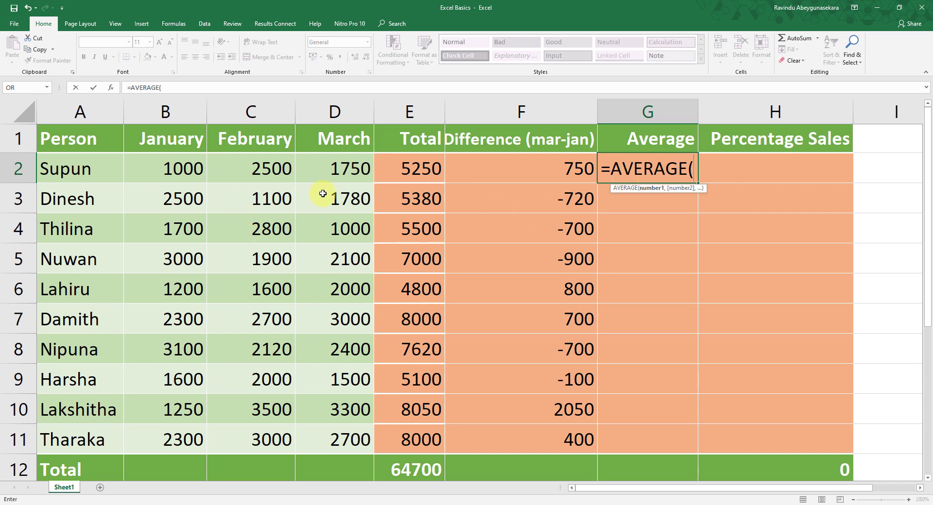
left_click_drag(152, 171, 369, 172)
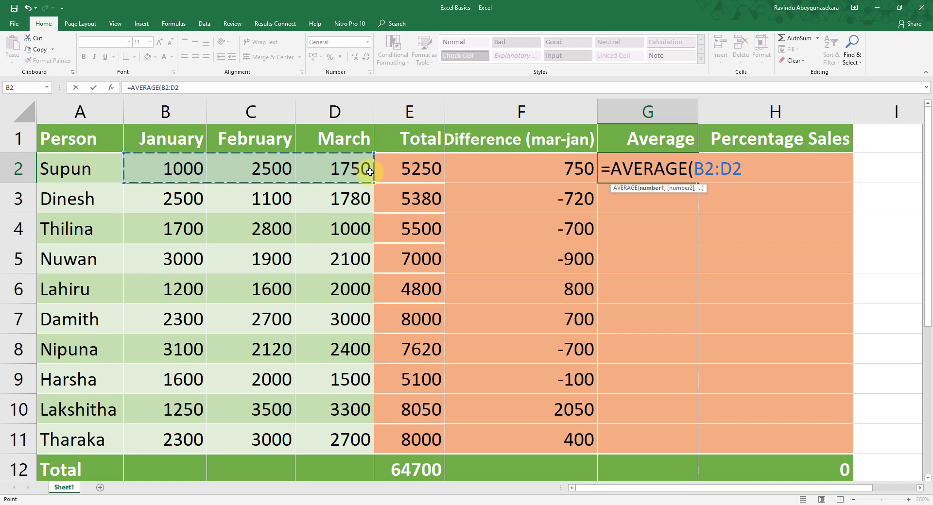
type(")")
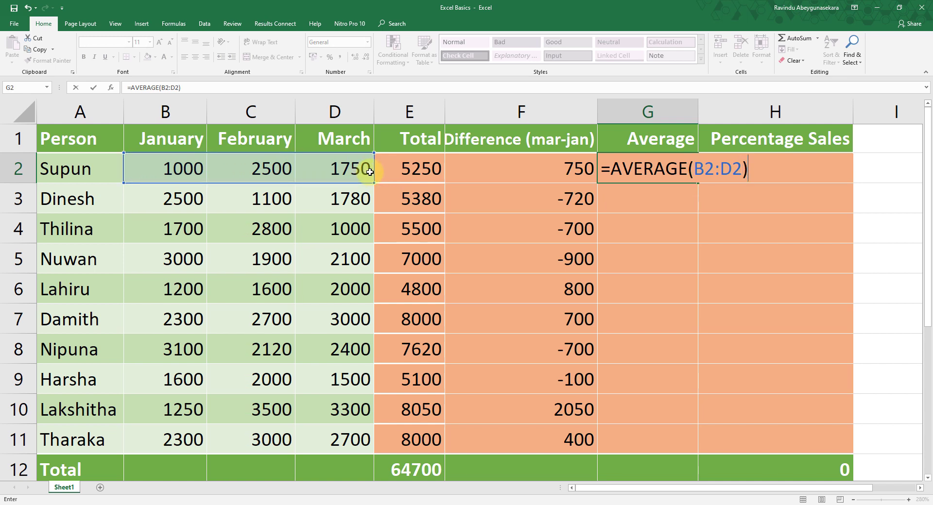
key("Return")
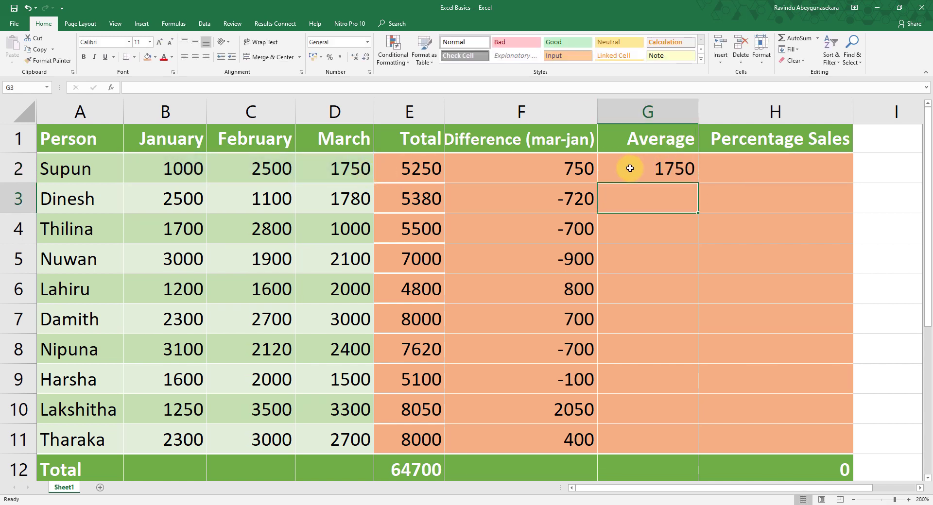
Copy the G2 average formula down to G11.
left_click(636, 170)
left_click_drag(697, 183, 679, 460)
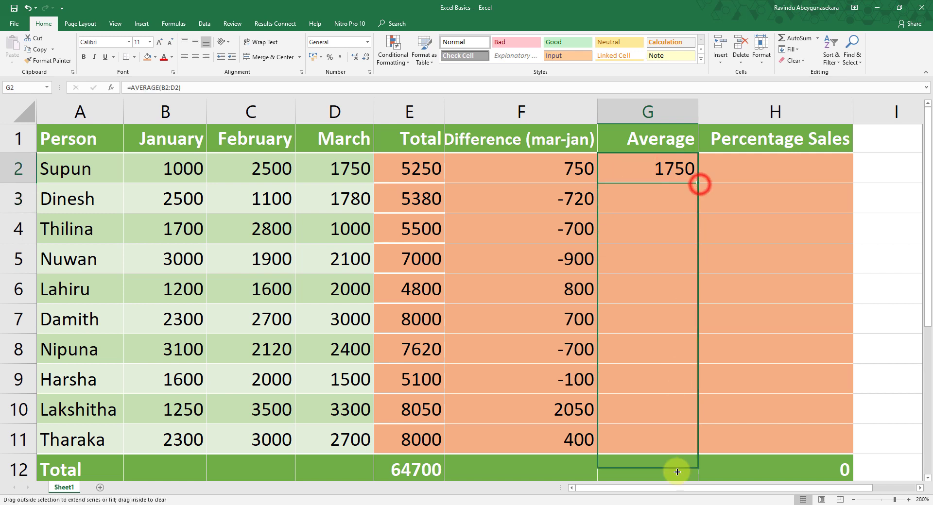
left_click(741, 342)
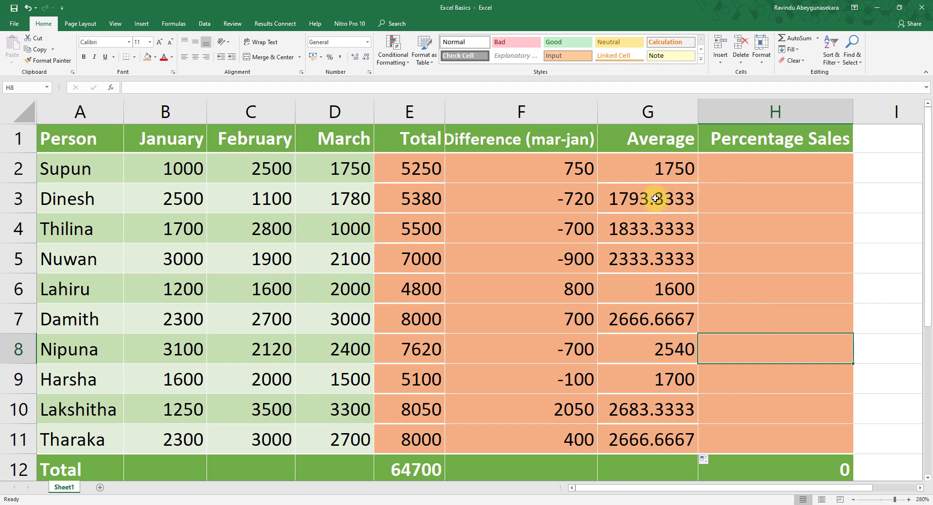
left_click(659, 202)
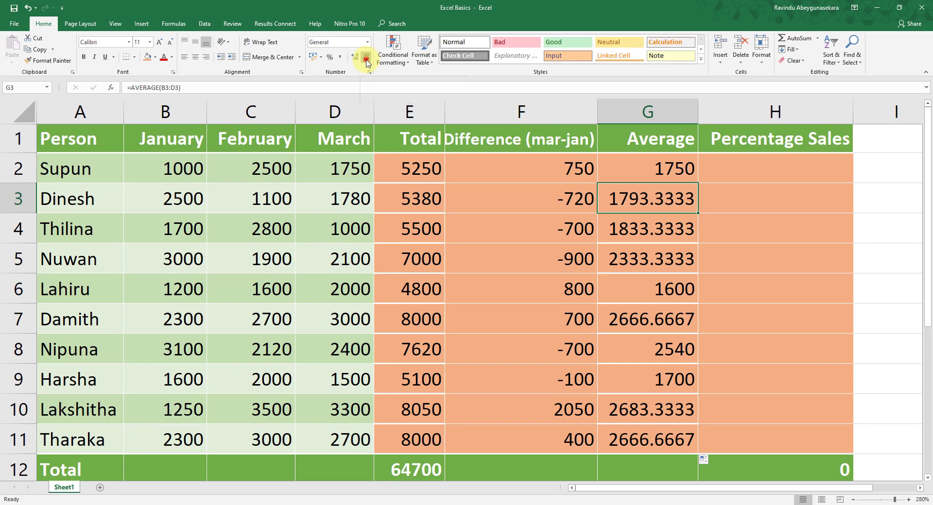
Cut the averages in G3, G4:G5 and G7:G11 to two decimal places with Decrease Decimal.
left_click(365, 60)
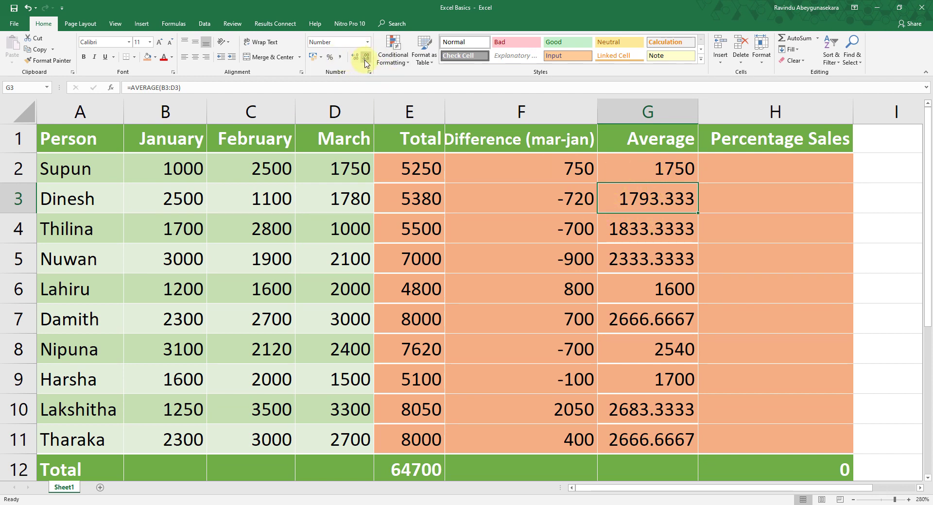
left_click(365, 63)
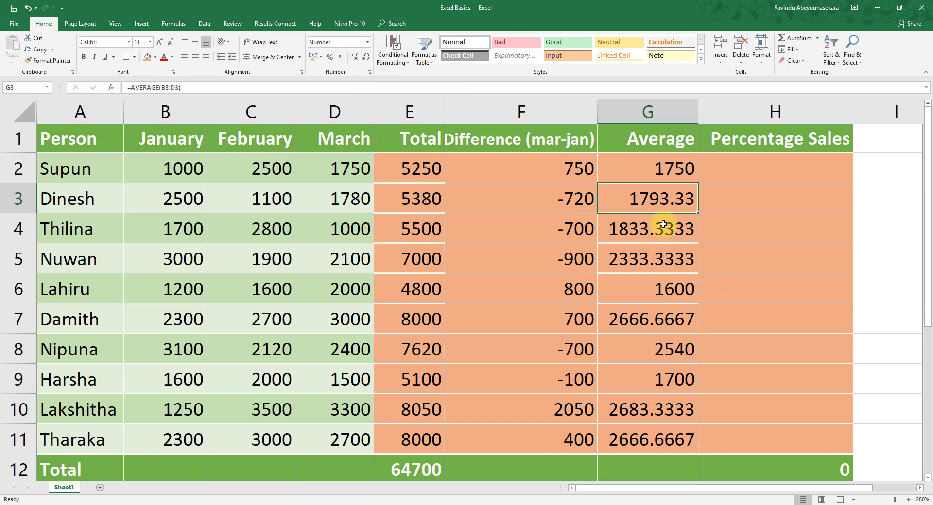
left_click_drag(663, 227, 663, 256)
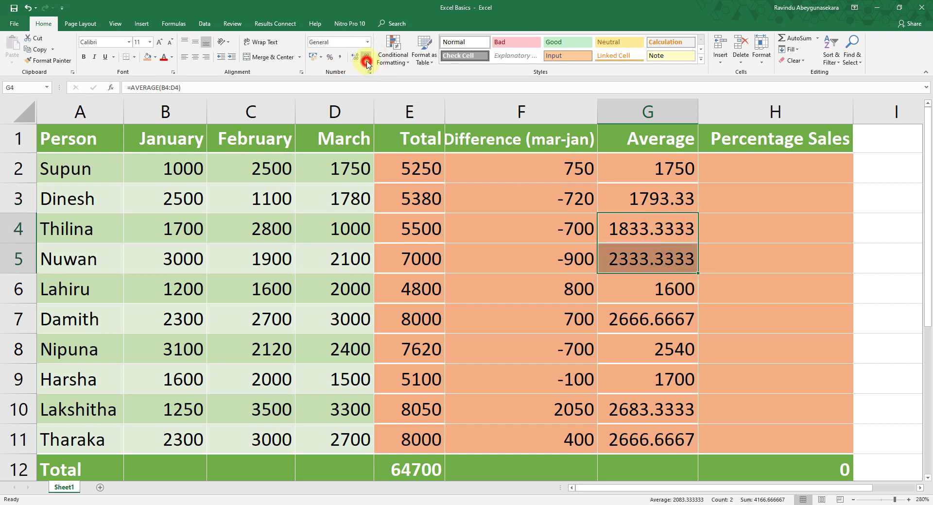
left_click(366, 61)
left_click(366, 61)
left_click(664, 369)
left_click(666, 316)
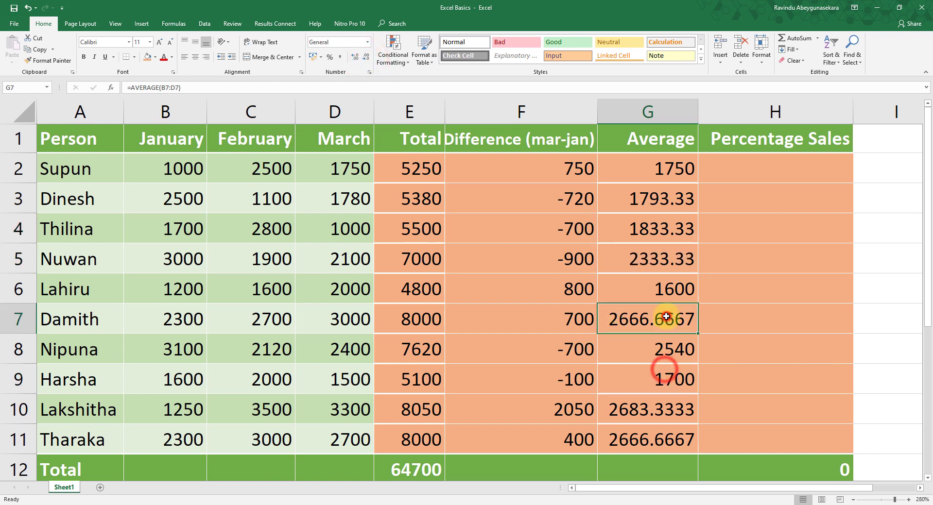
left_click_drag(666, 316, 653, 440)
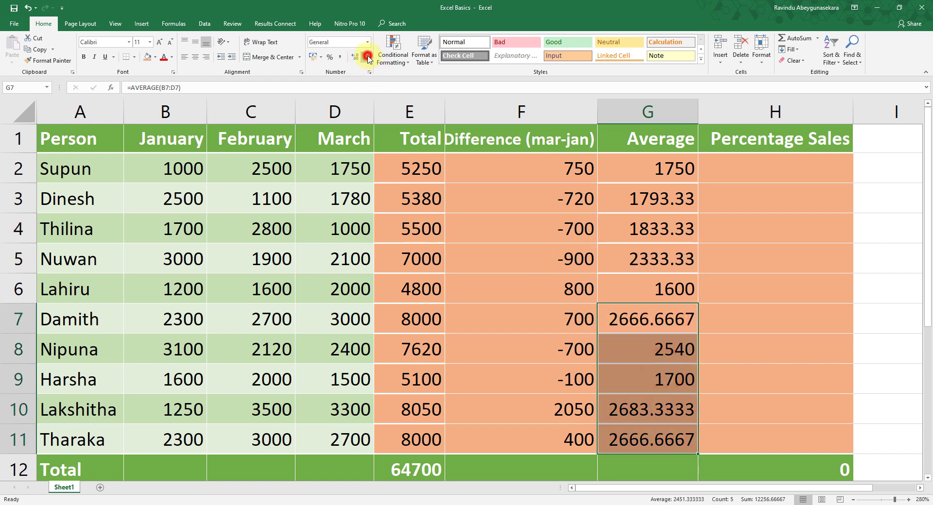
left_click(368, 59)
left_click(367, 58)
left_click(737, 289)
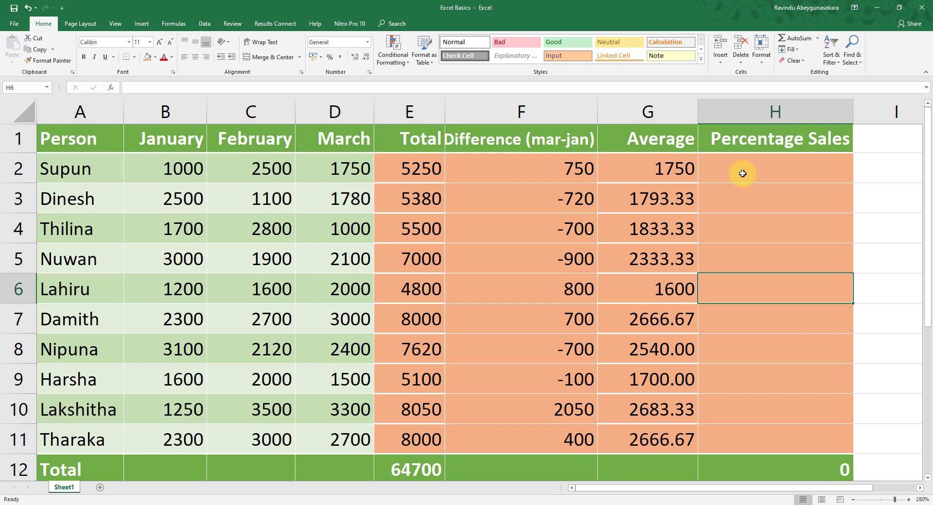
Enter =E2/E12 in H2, giving the first person's share as 0.08114374.
left_click(742, 174)
scroll(742, 173, "right", 1)
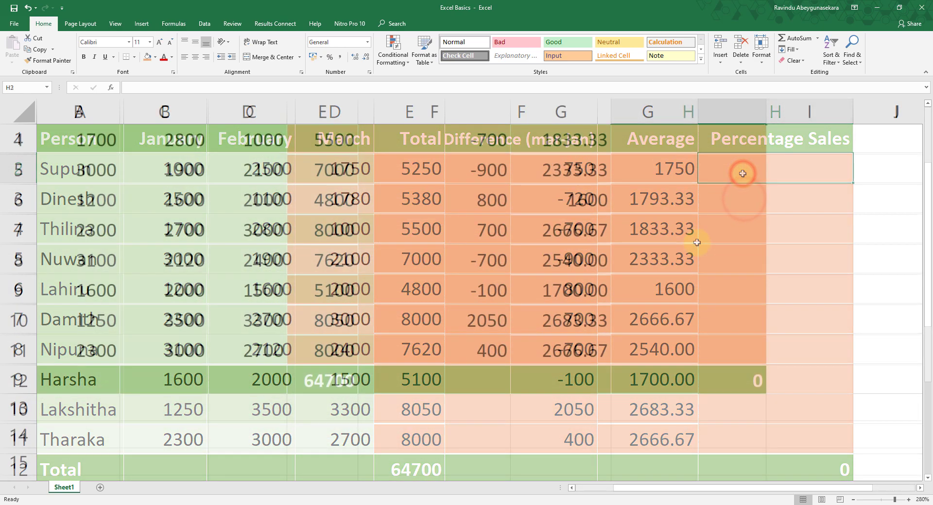
key("Return")
left_click(694, 174)
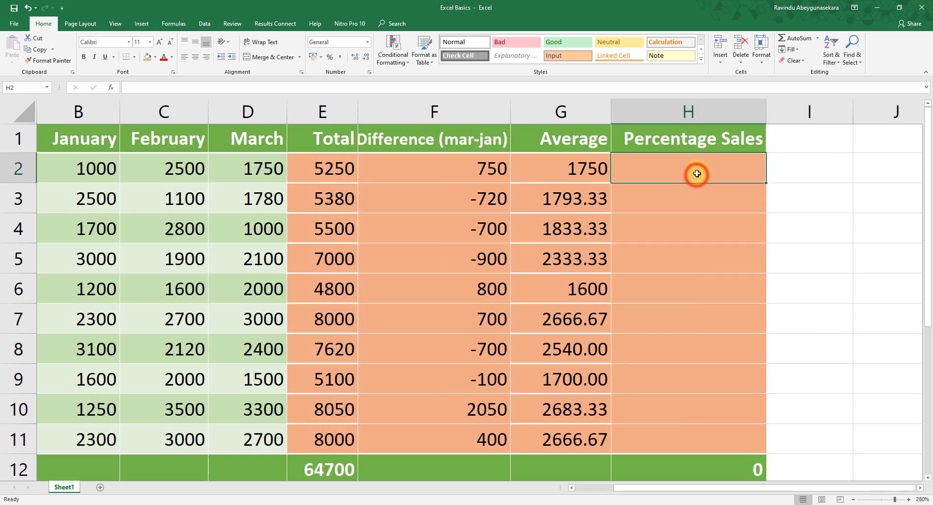
type("=")
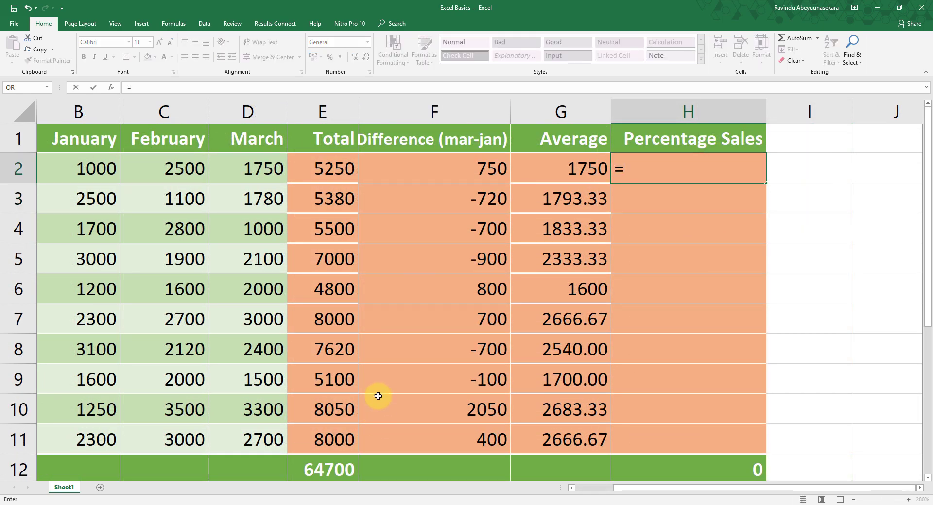
left_click(341, 172)
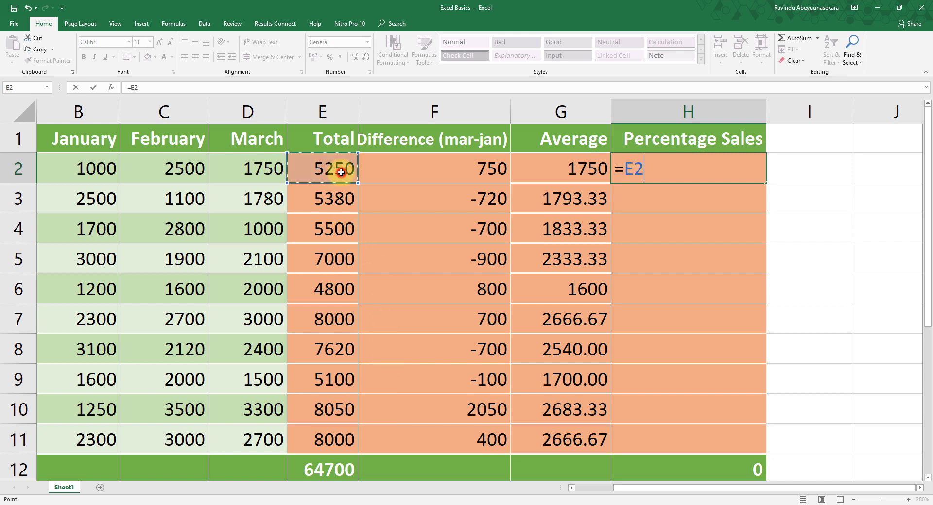
type("/")
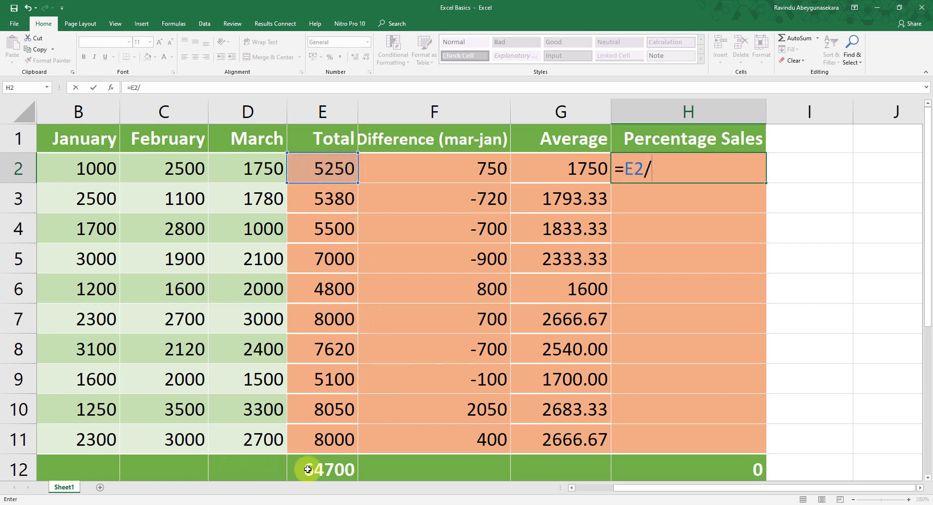
left_click(308, 469)
key("Return")
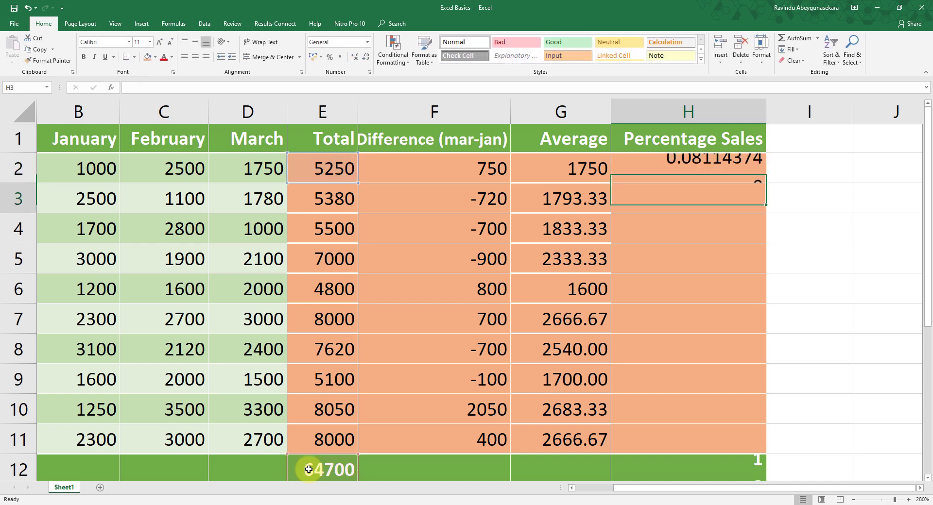
left_click(664, 168)
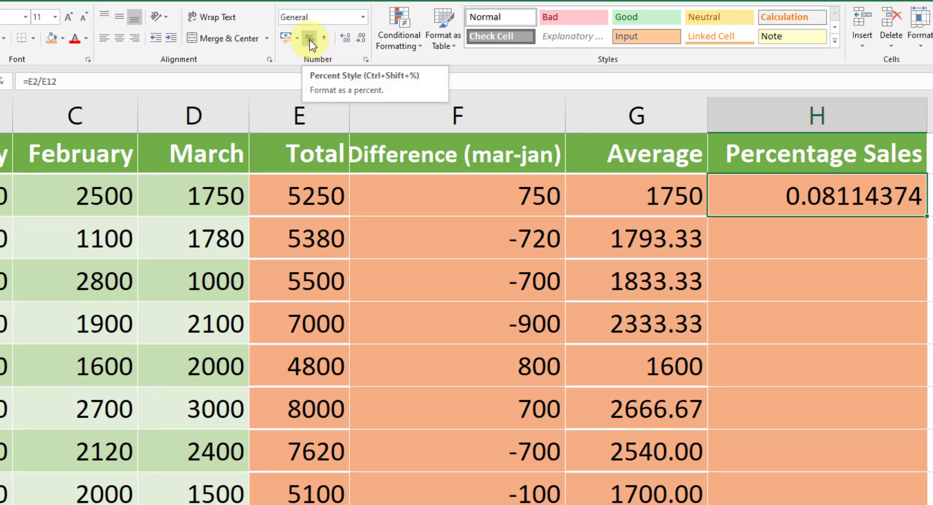
Apply the two-decimal Percentage format to H2 so it reads 8.11%.
left_click(309, 41)
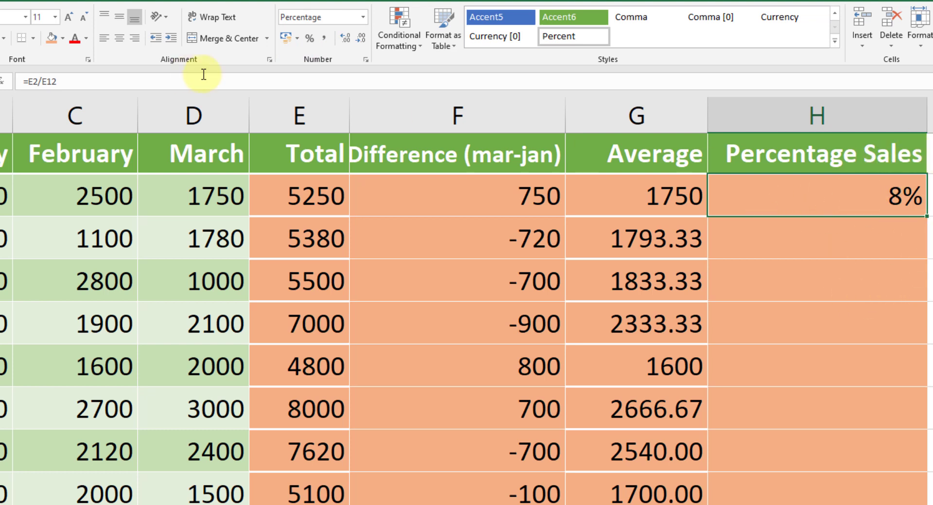
key("ctrl+z")
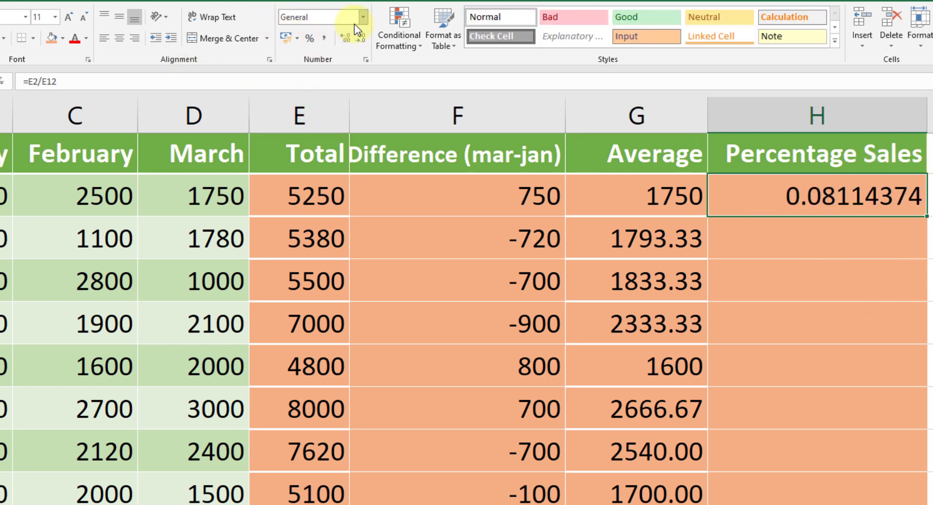
left_click(363, 21)
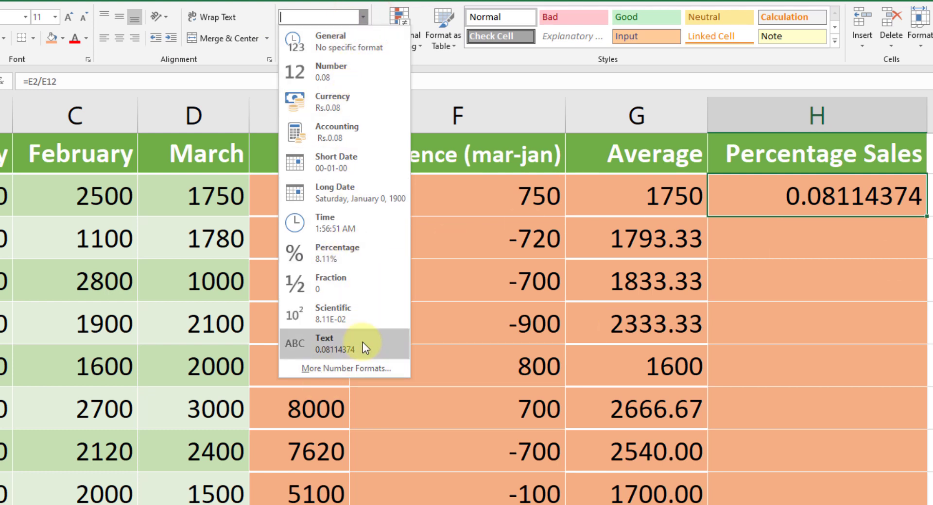
left_click(375, 255)
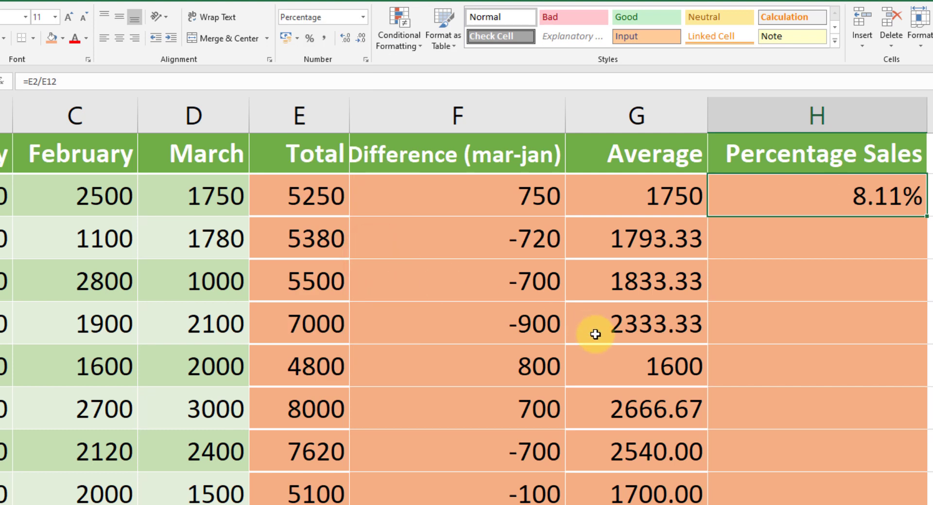
left_click(509, 203)
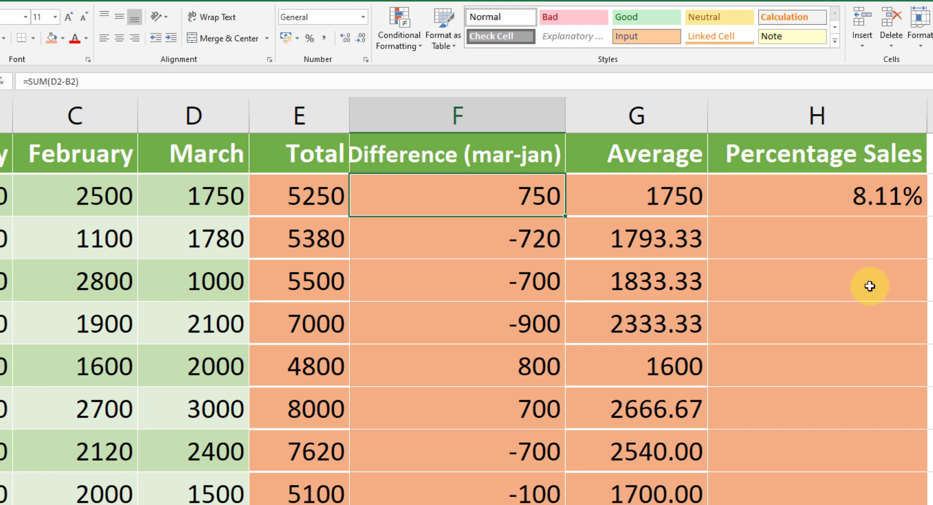
left_click(847, 202)
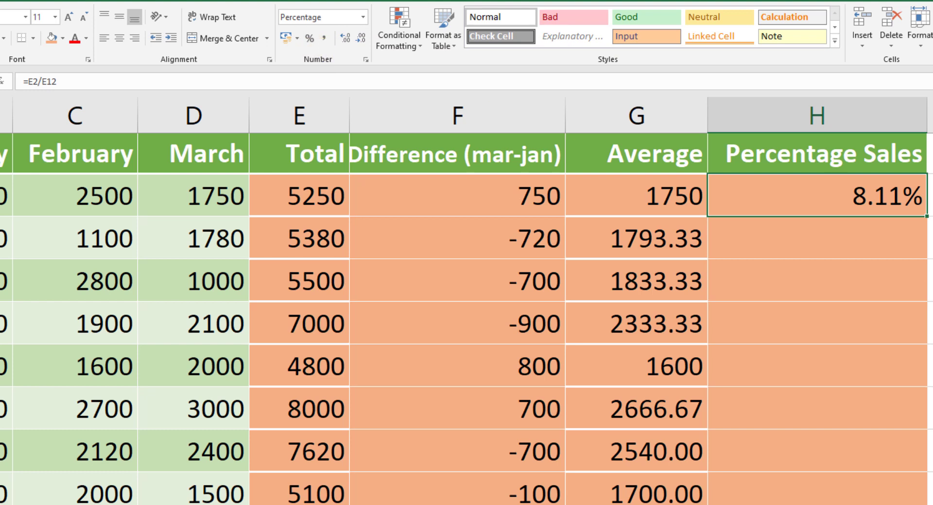
key("ctrl+z")
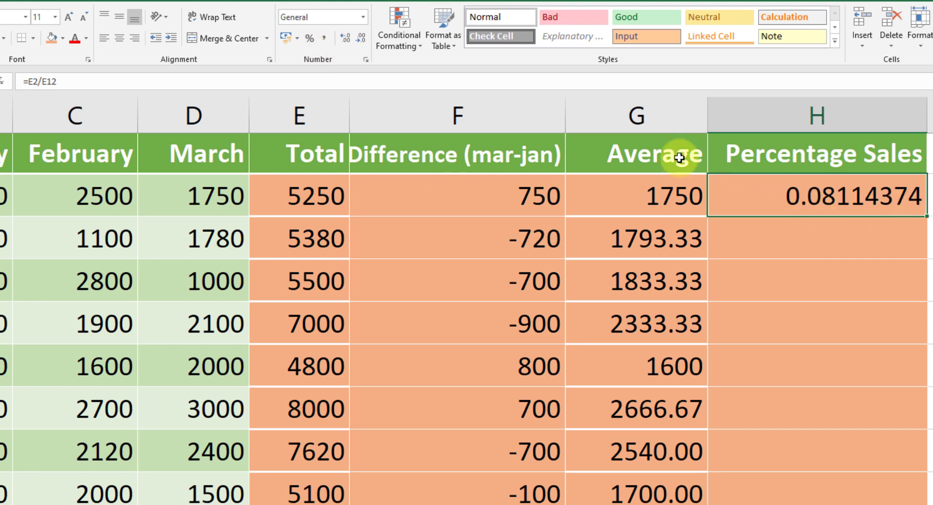
left_click(314, 42)
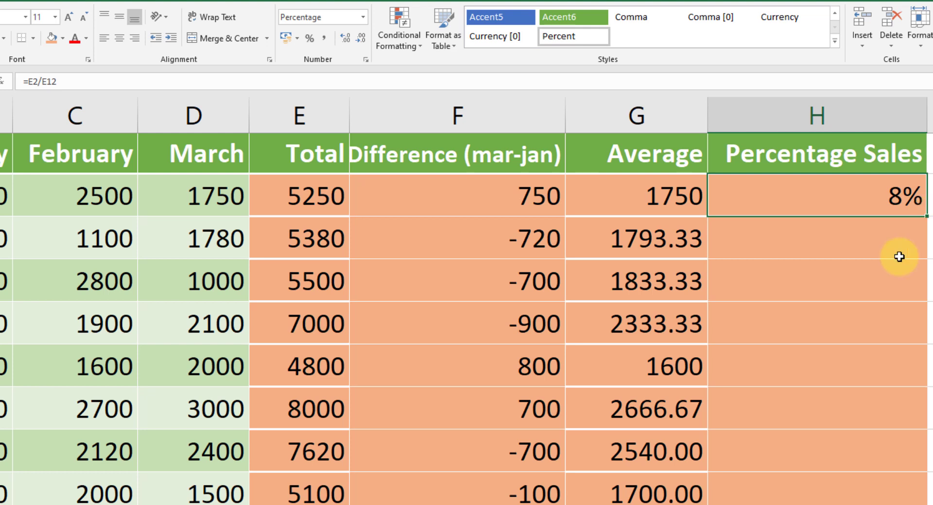
left_click(345, 39)
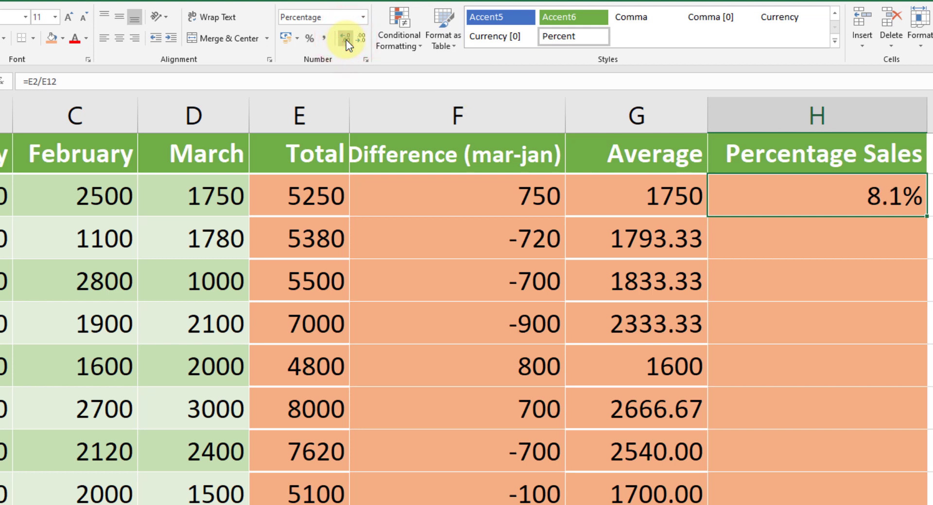
left_click(345, 39)
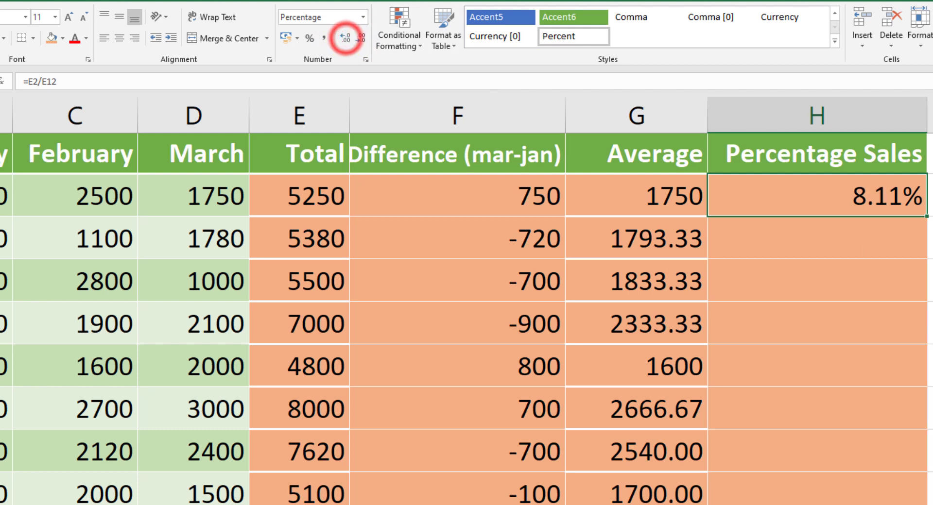
left_click(804, 243)
left_click(850, 196)
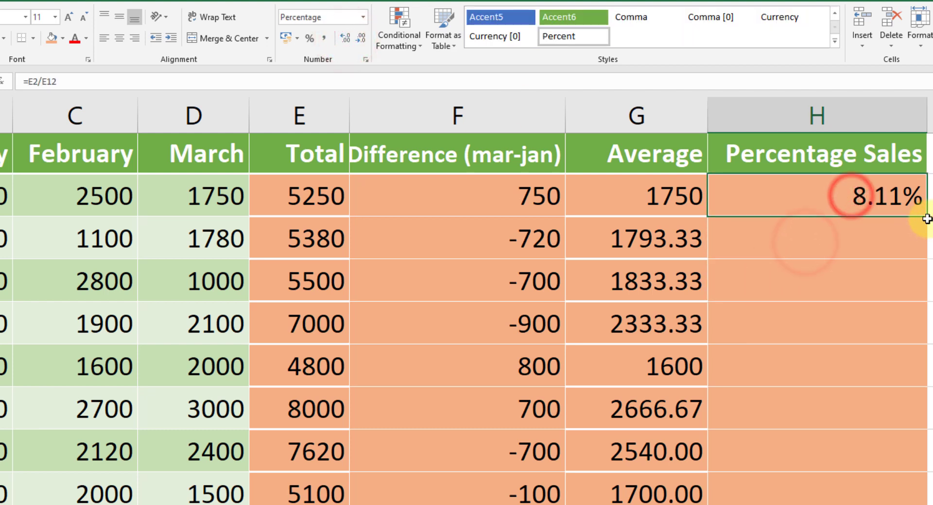
left_click_drag(926, 217, 923, 500)
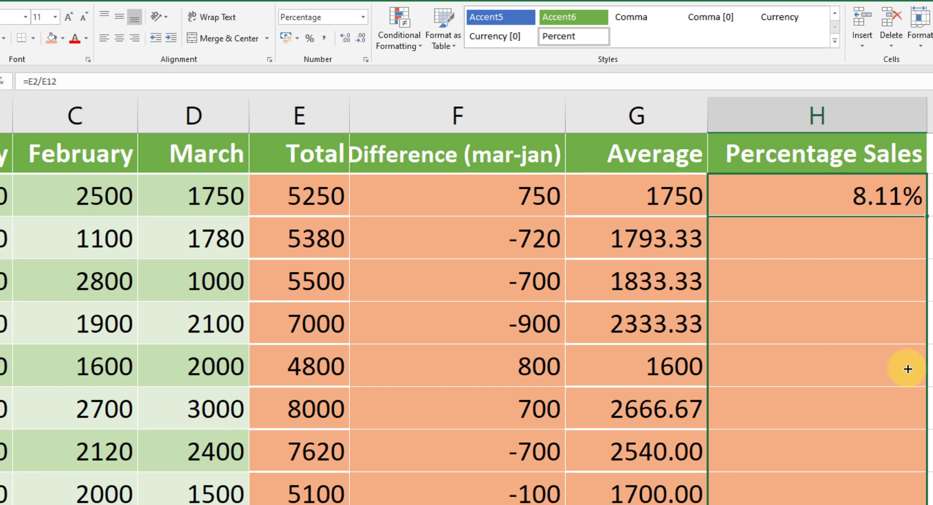
left_click(904, 195)
key("Delete")
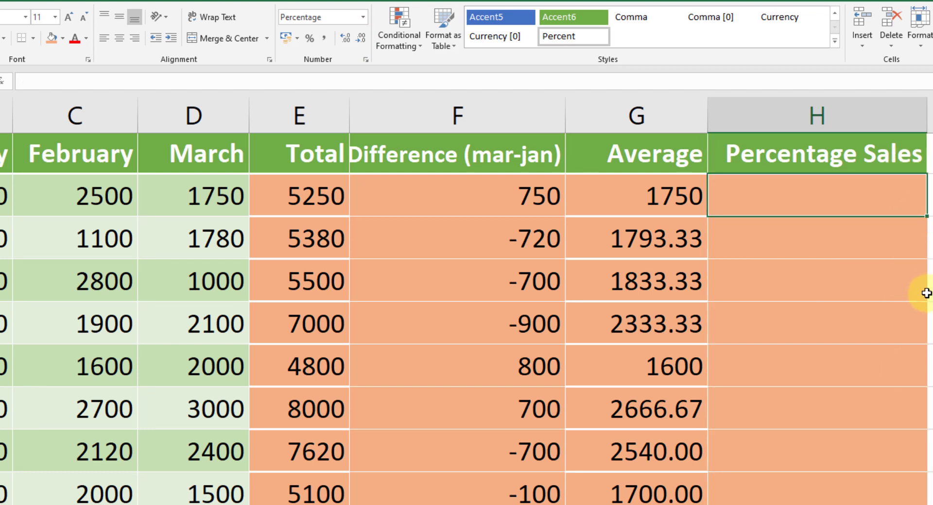
key("ctrl+z")
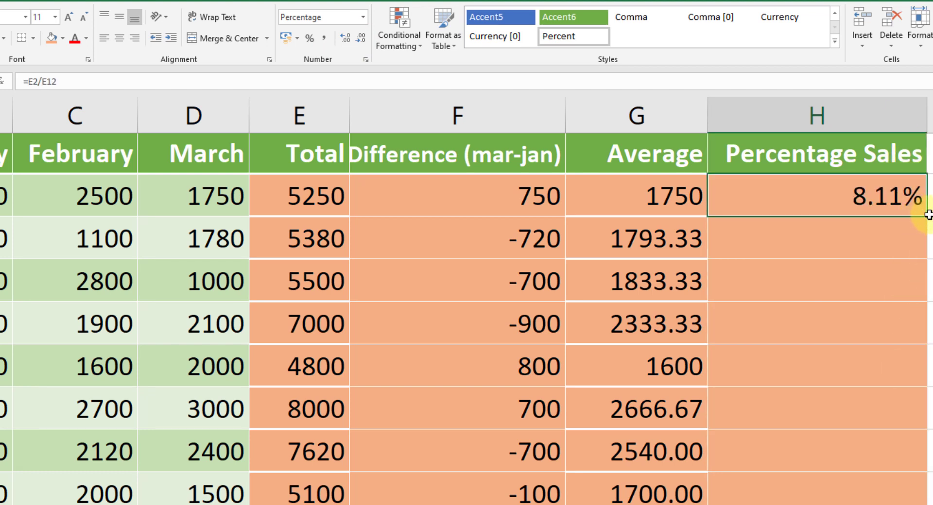
left_click_drag(920, 217, 918, 248)
left_click(851, 248)
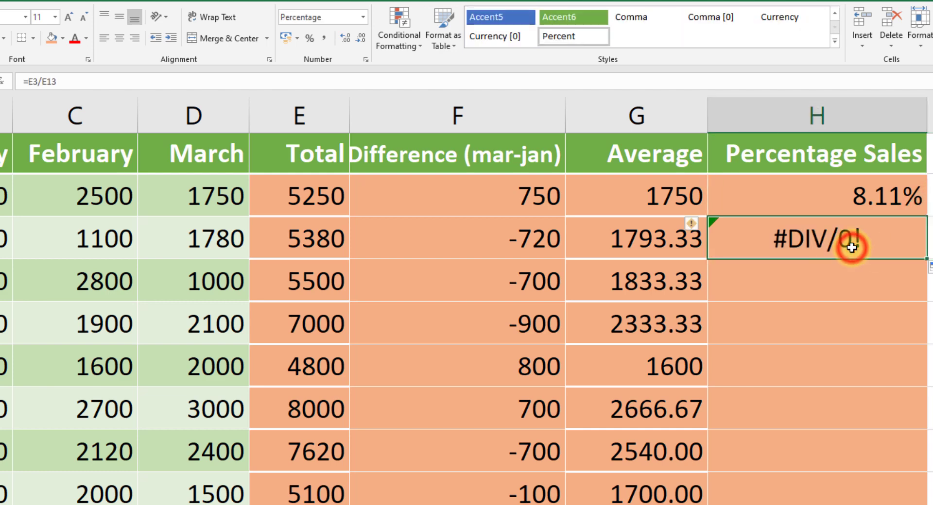
scroll(854, 227, "down", 1)
scroll(854, 228, "up", 1)
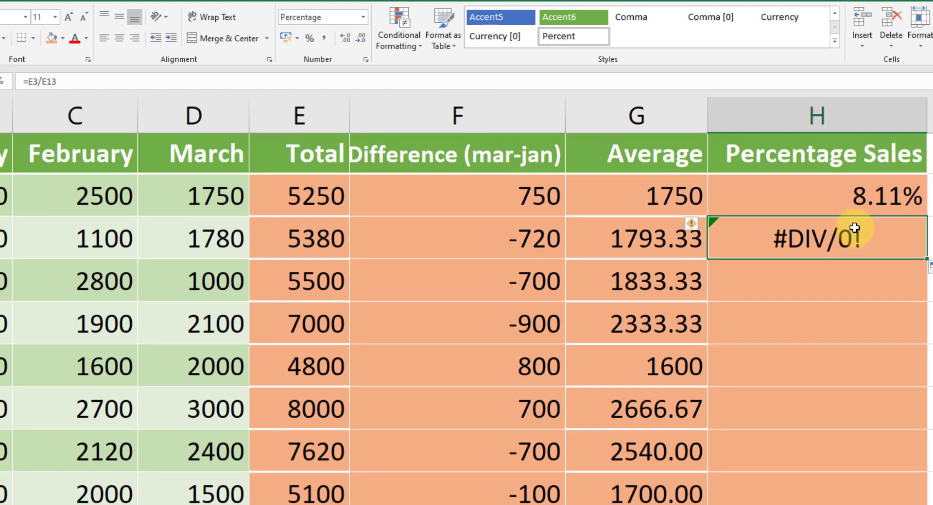
left_click(866, 194)
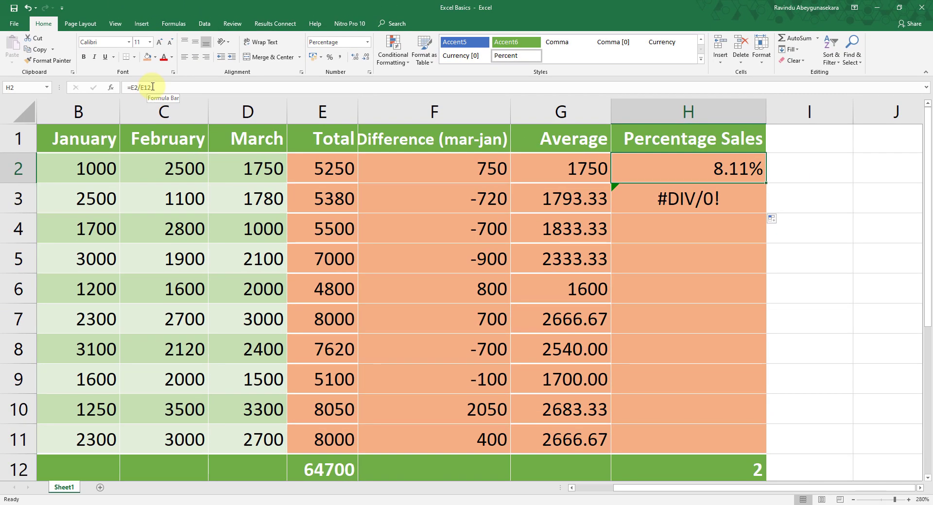
scroll(366, 289, "down", 2)
left_click(350, 291)
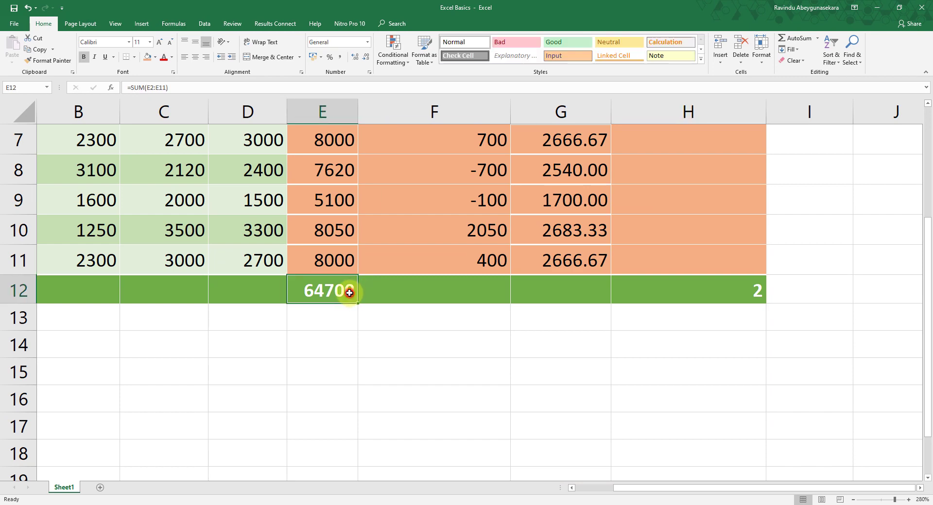
left_click(348, 322)
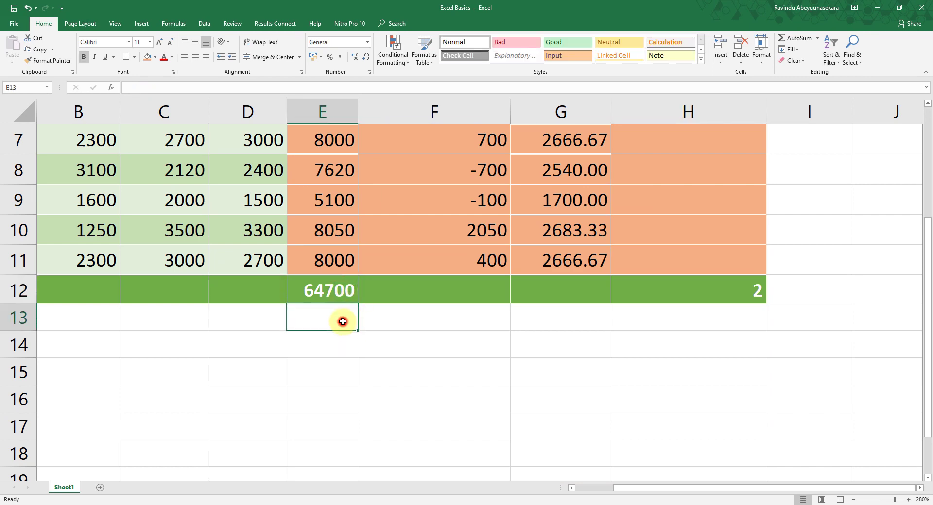
scroll(379, 340, "up", 1)
scroll(364, 347, "up", 1)
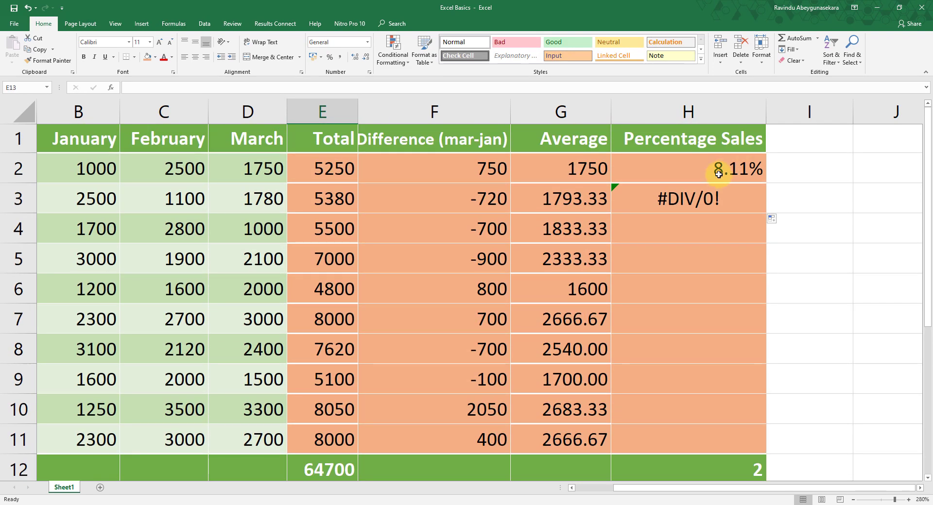
left_click(720, 170)
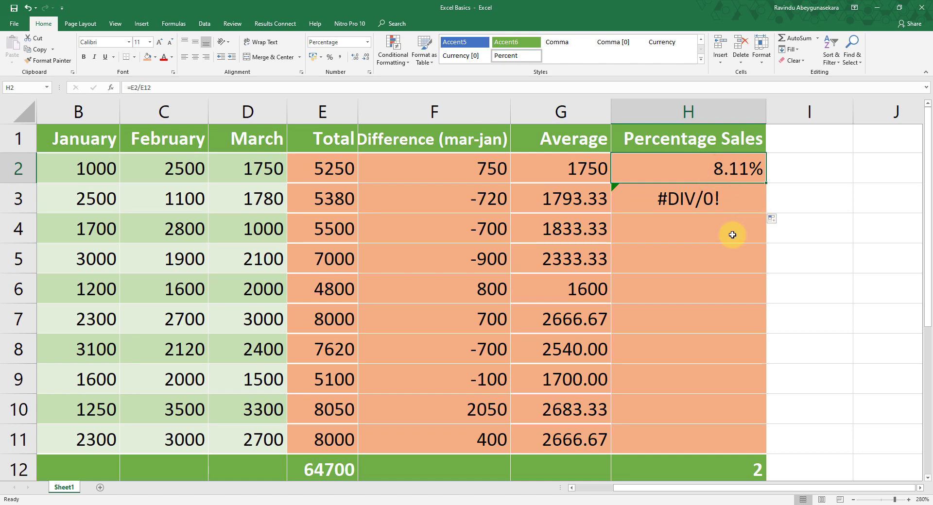
scroll(680, 284, "down", 2)
scroll(680, 272, "up", 2)
left_click(723, 167)
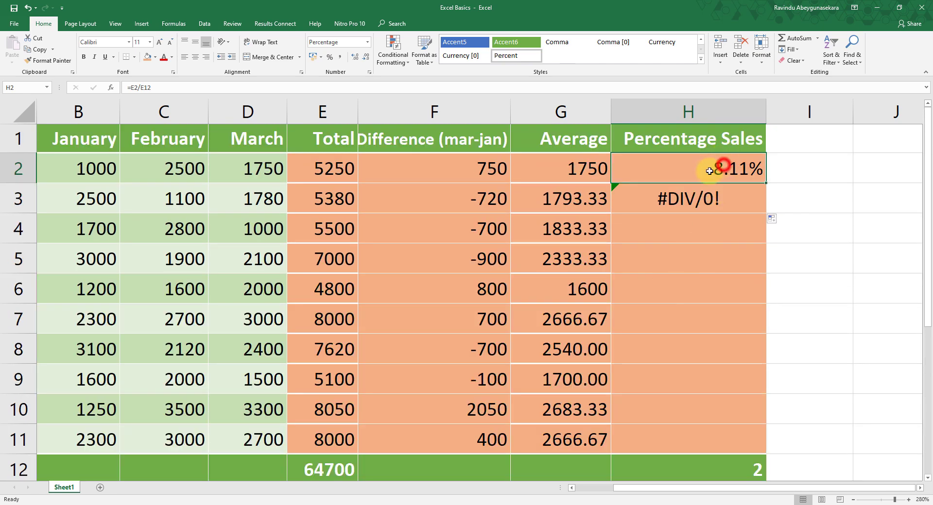
left_click(156, 87)
Undo the #DIV/0! copy in H3 and revisit the percentage formula in H2.
key("ctrl+z")
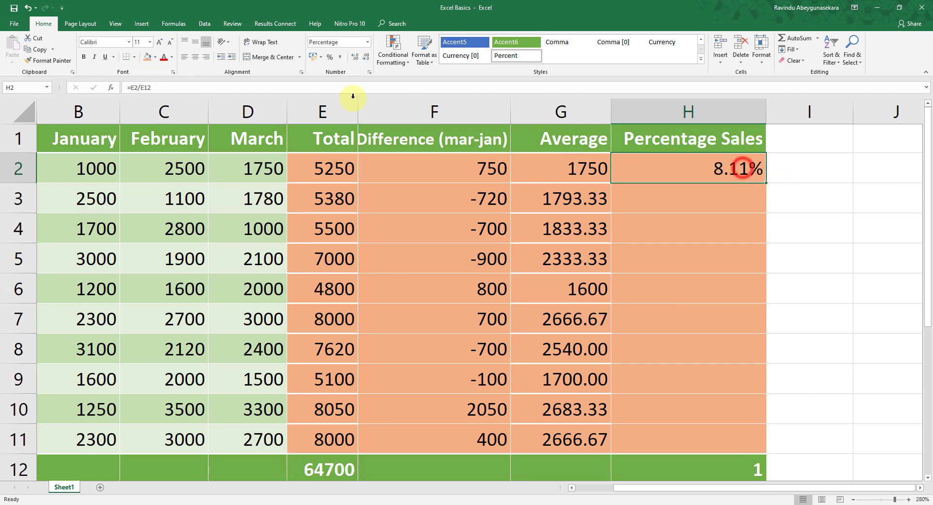
left_click(148, 88)
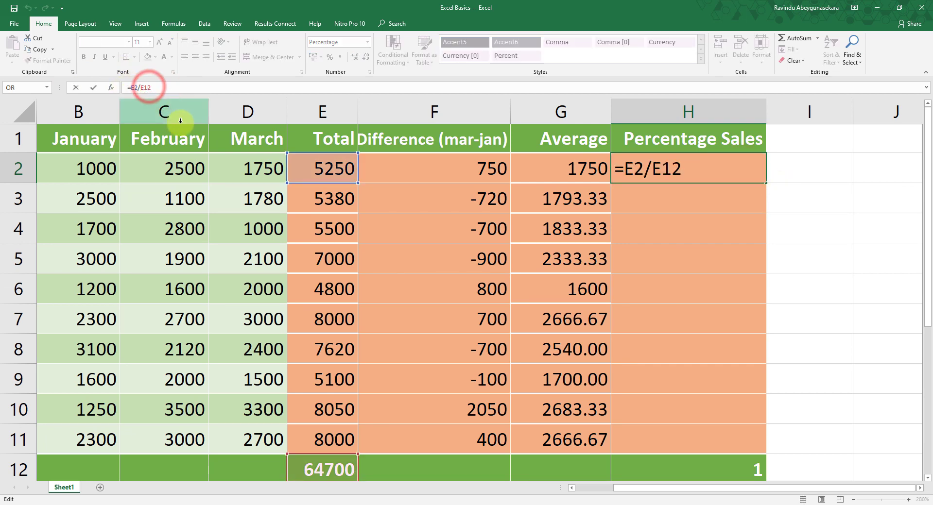
left_click(675, 172)
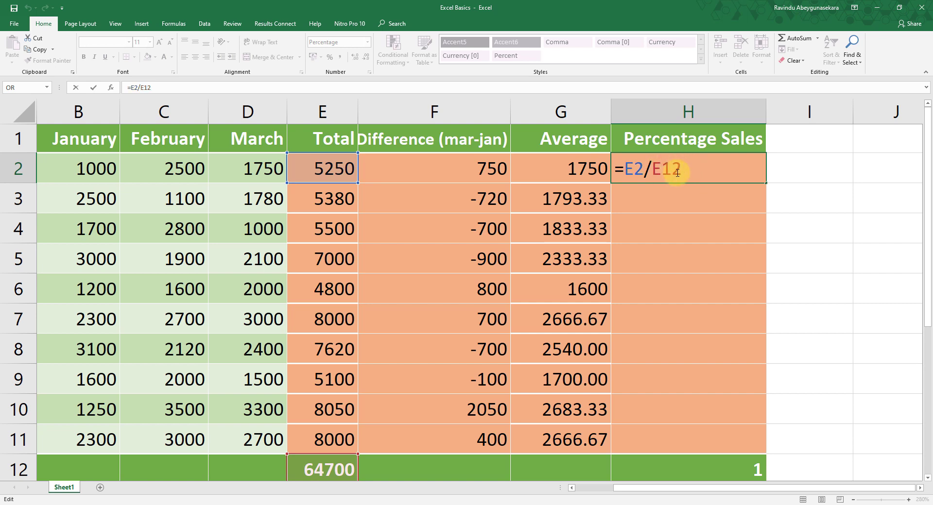
key("Return")
left_click(685, 193)
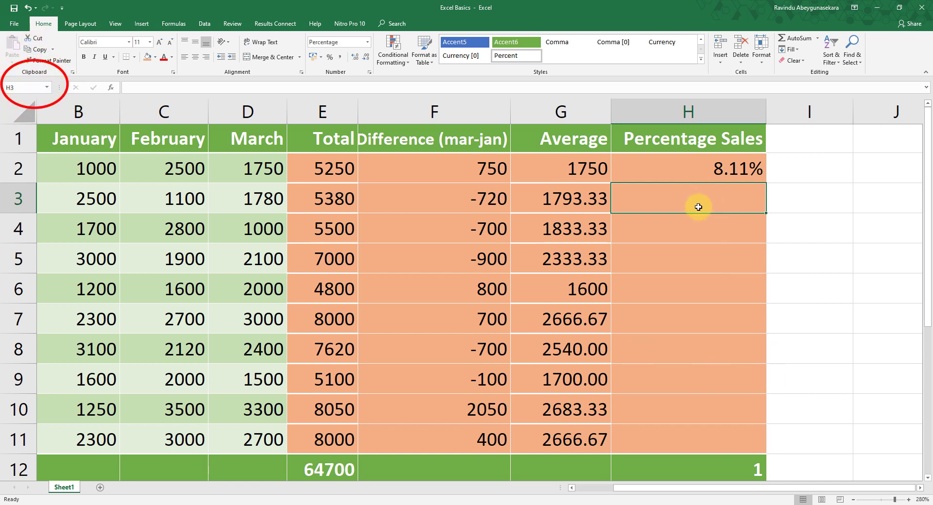
Lock the total as $E$12 in H2's formula and fill Percentage Sales down to H11.
left_click(719, 176)
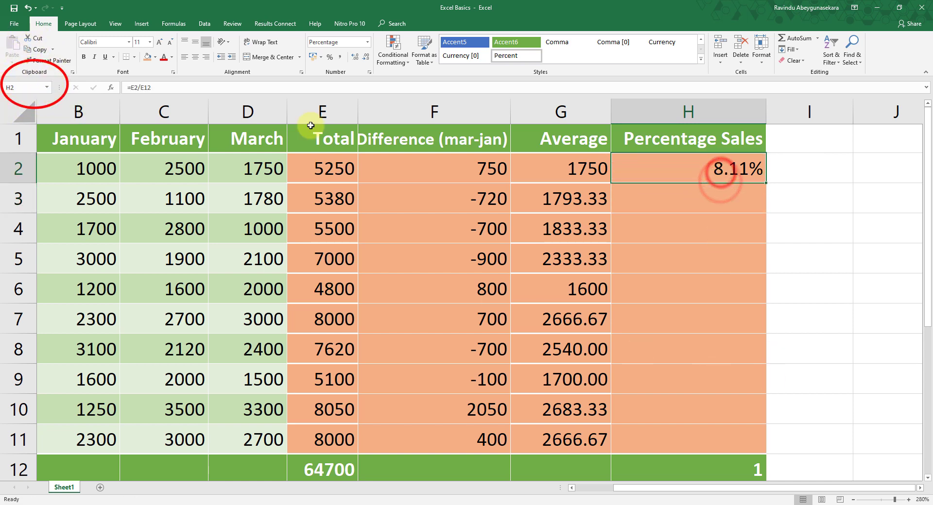
double_click(717, 170)
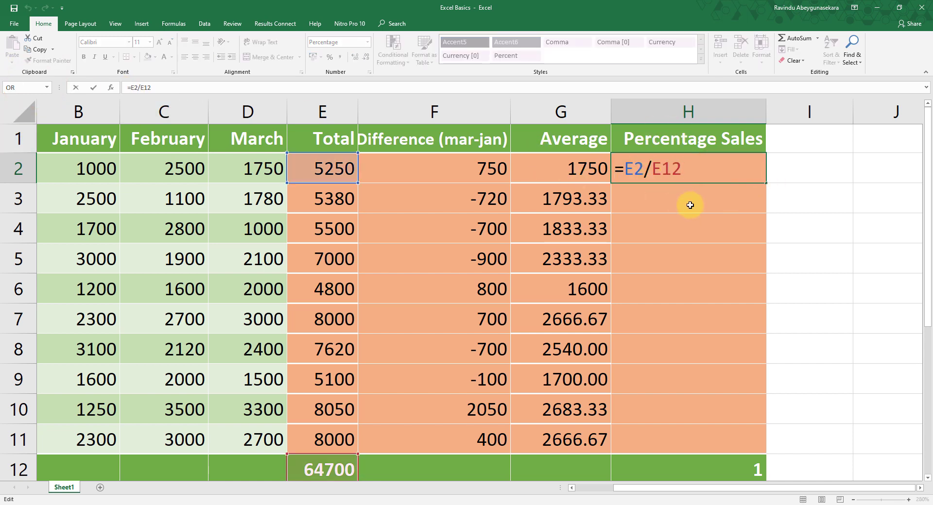
left_click(646, 171)
left_click(665, 173)
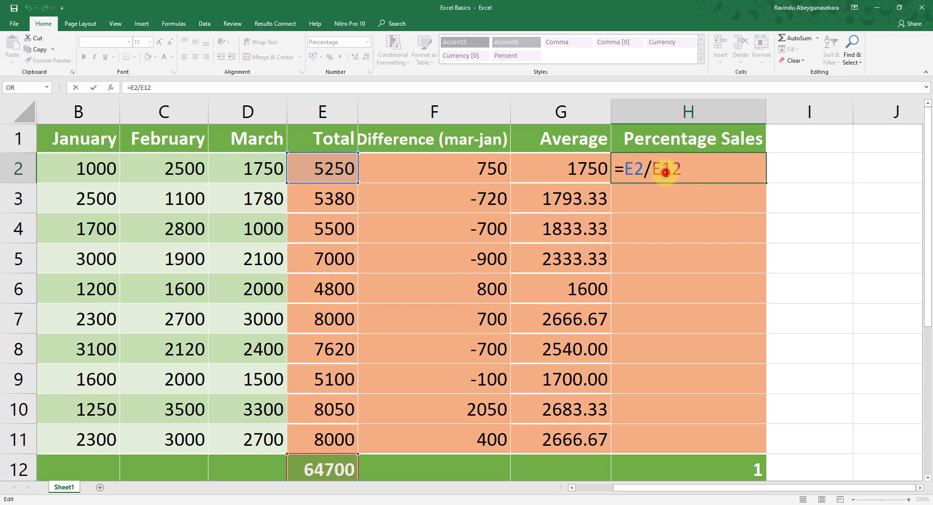
key("F4")
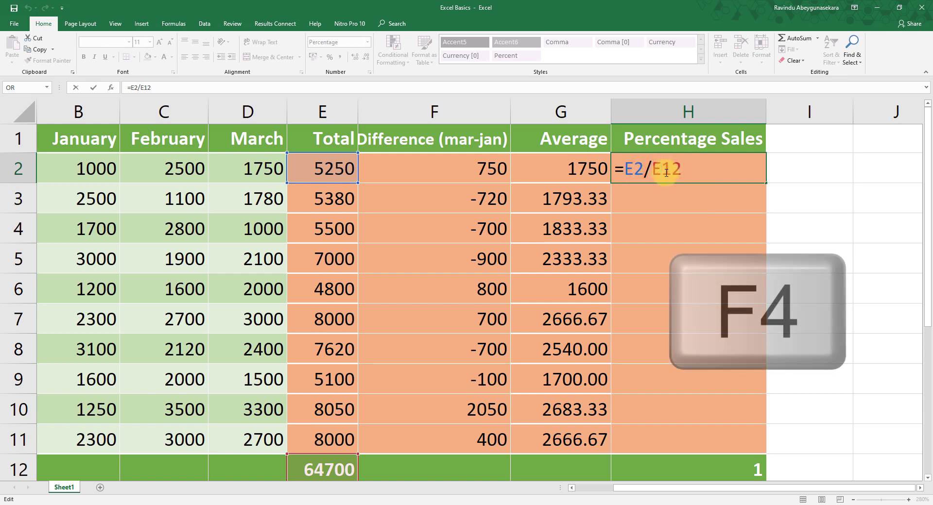
key("F4")
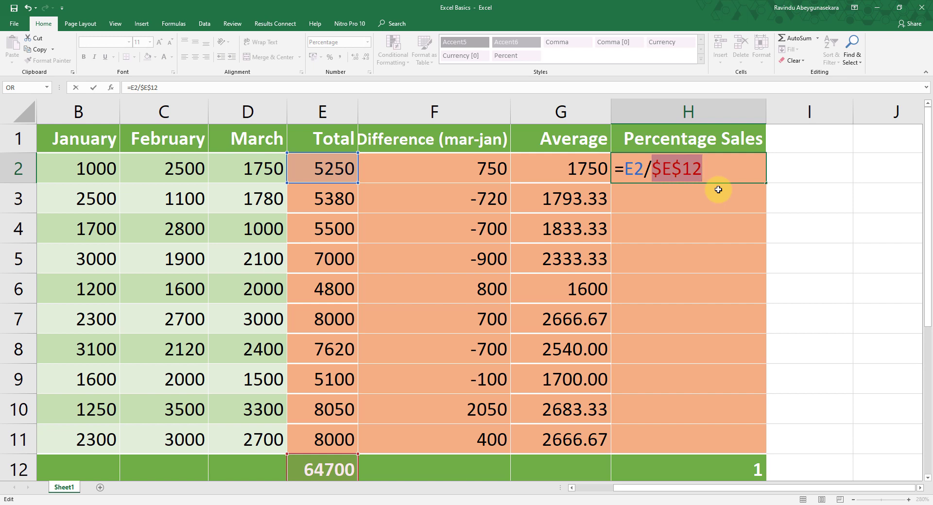
key("Return")
left_click(757, 171)
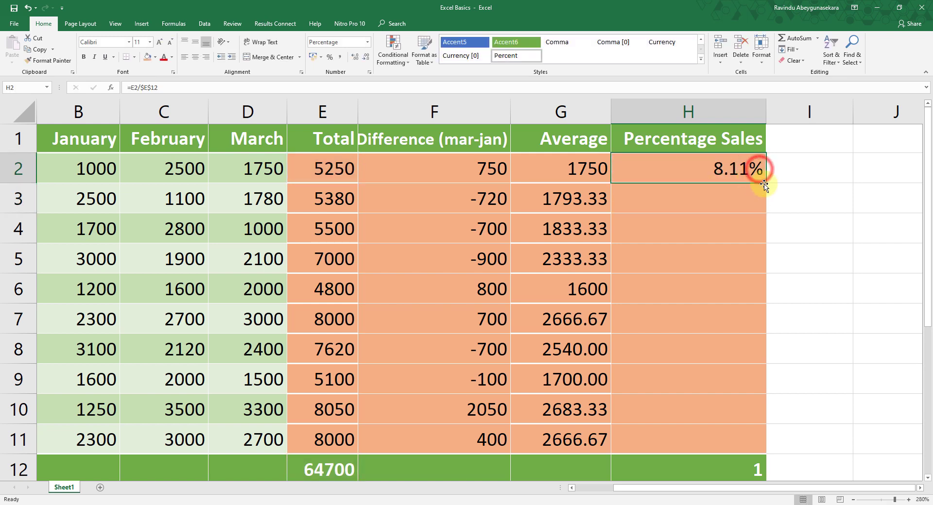
left_click_drag(764, 184, 753, 471)
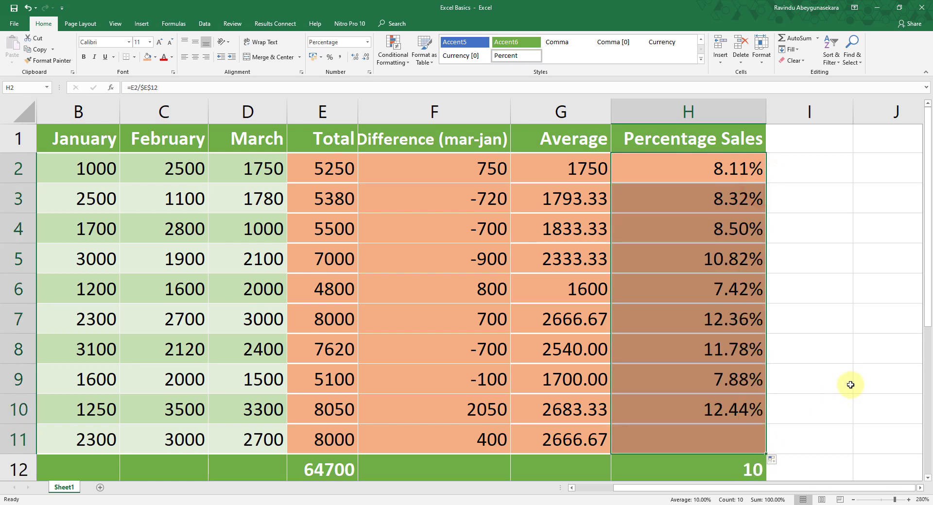
left_click(849, 385)
scroll(706, 317, "down", 1)
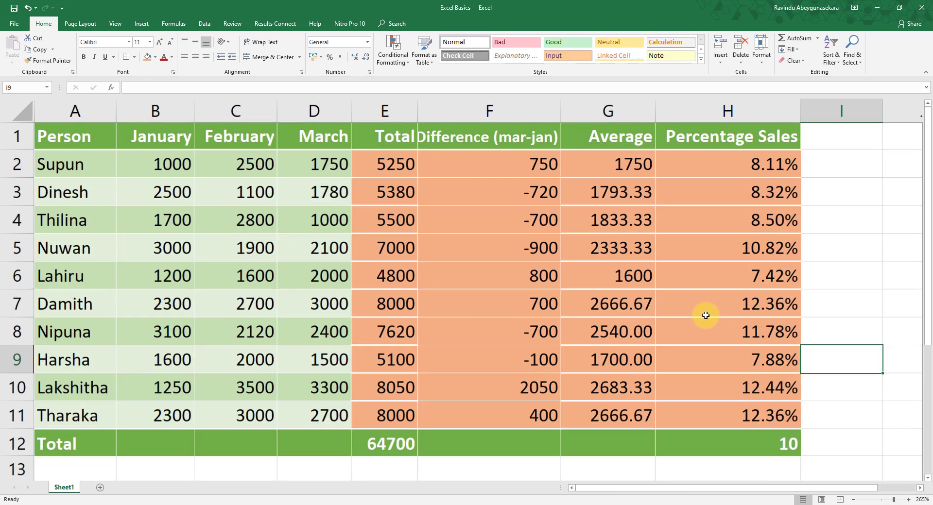